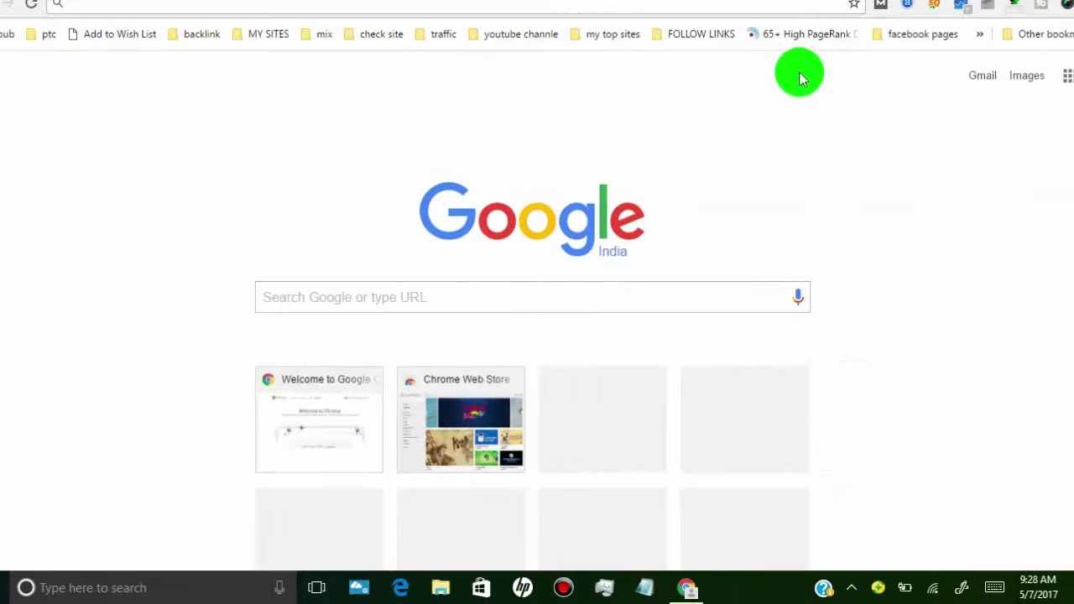
Open the wordclouds.com website and look over the generator page with its sample word cloud
text(wordc)
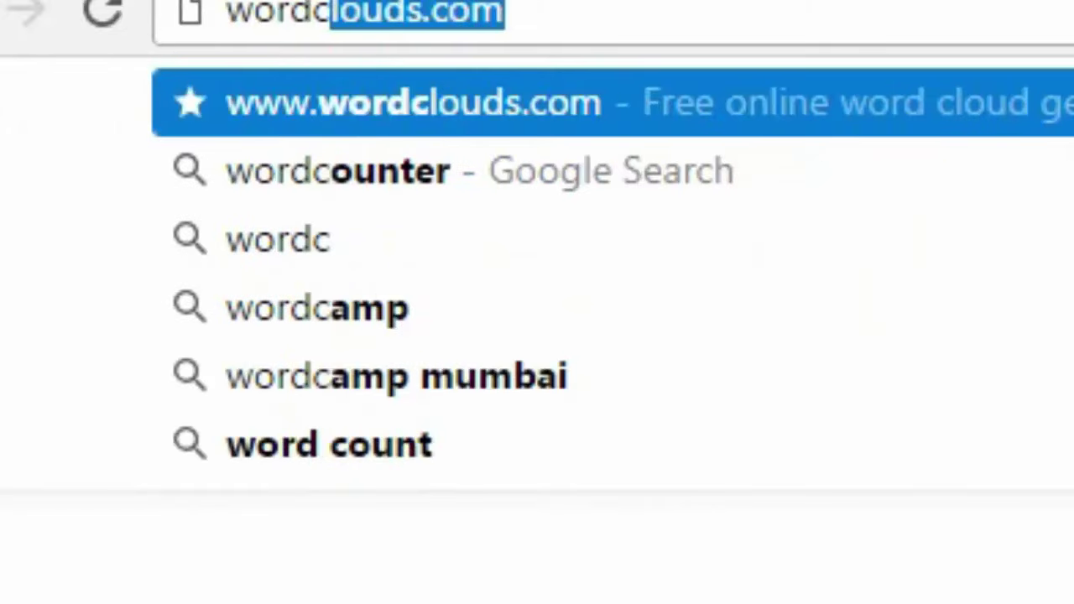
click(563, 125)
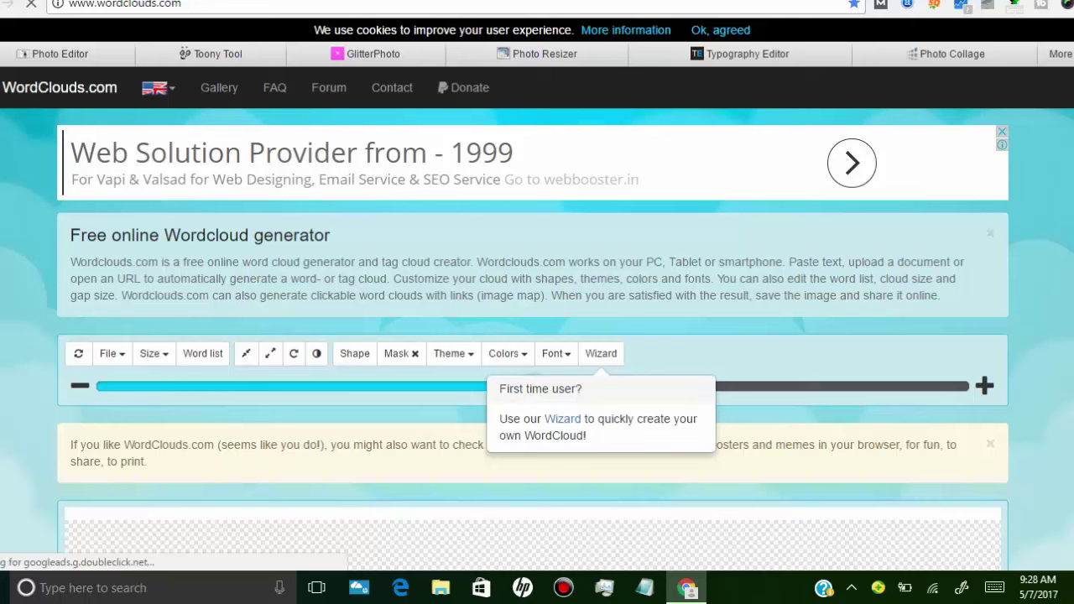
scroll(1040, 220, down, 2)
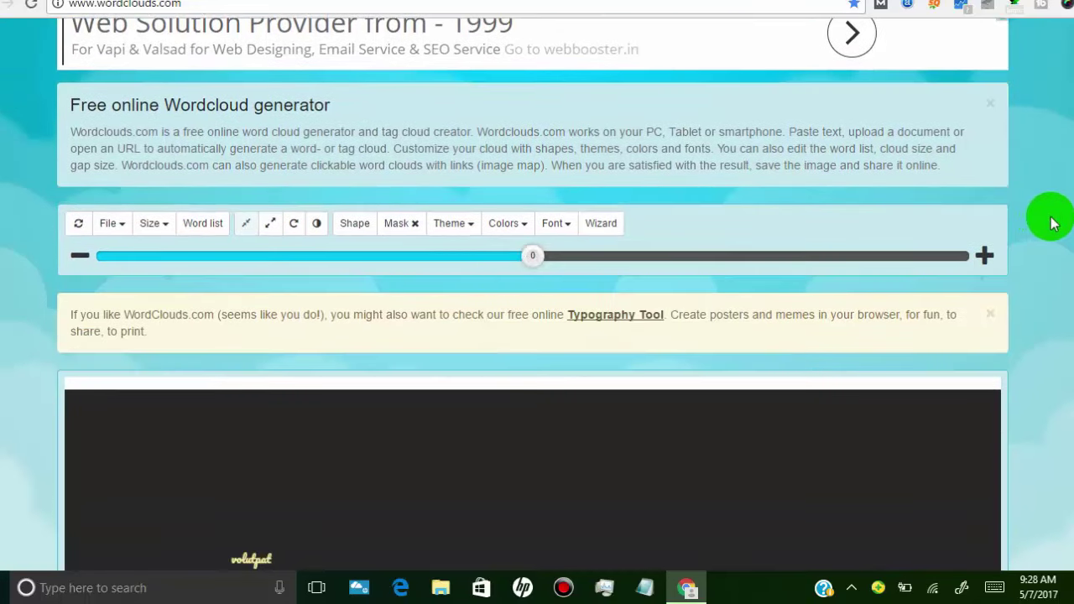
scroll(533, 293, down, 5)
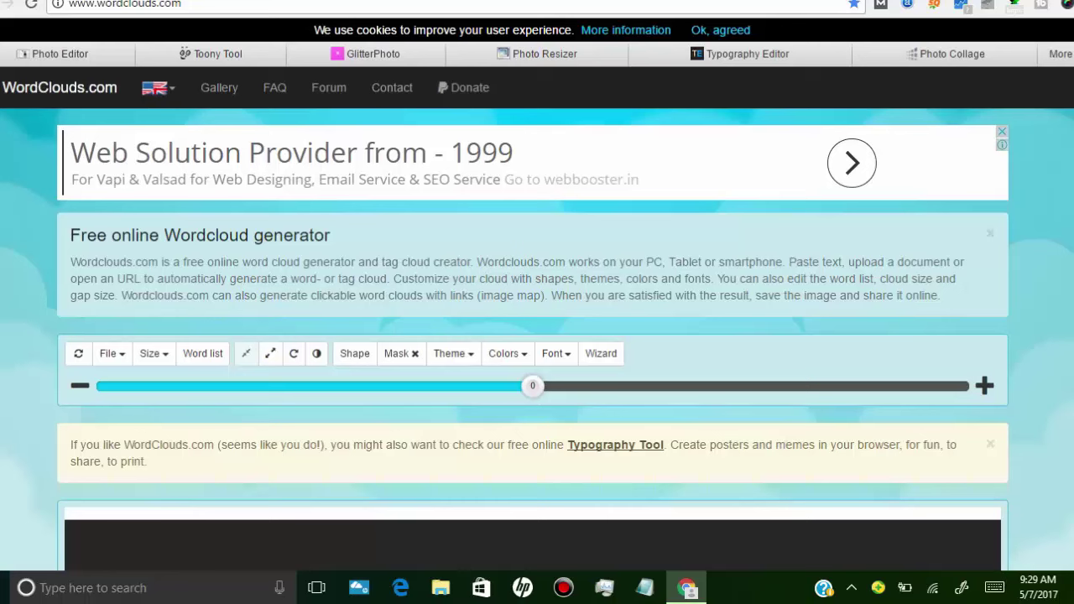
Review the file options for importing text, saving, sharing and printing the word cloud
click(120, 362)
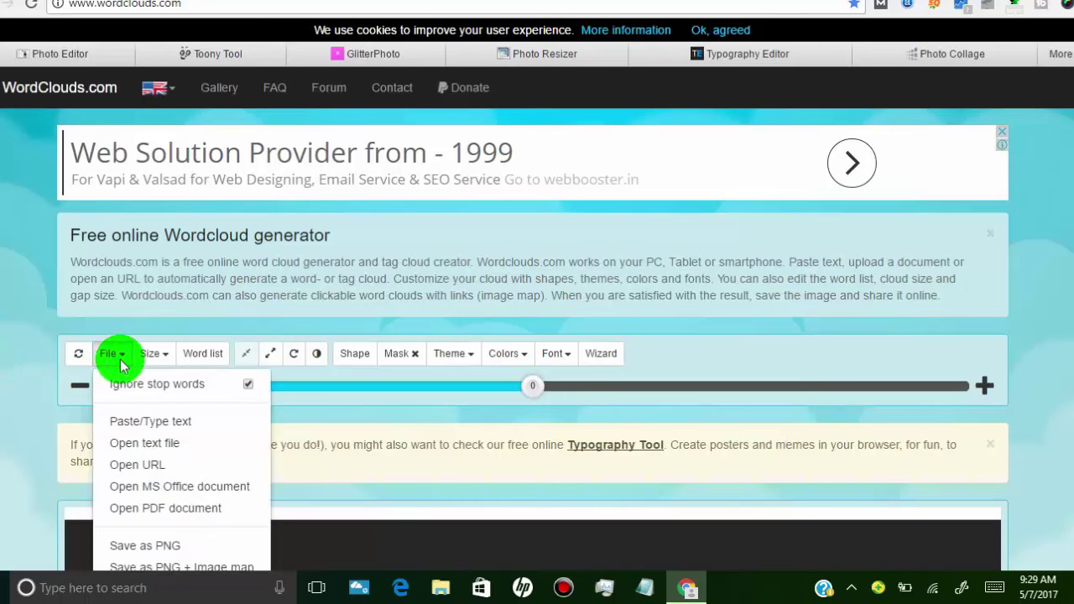
scroll(120, 363, down, 3)
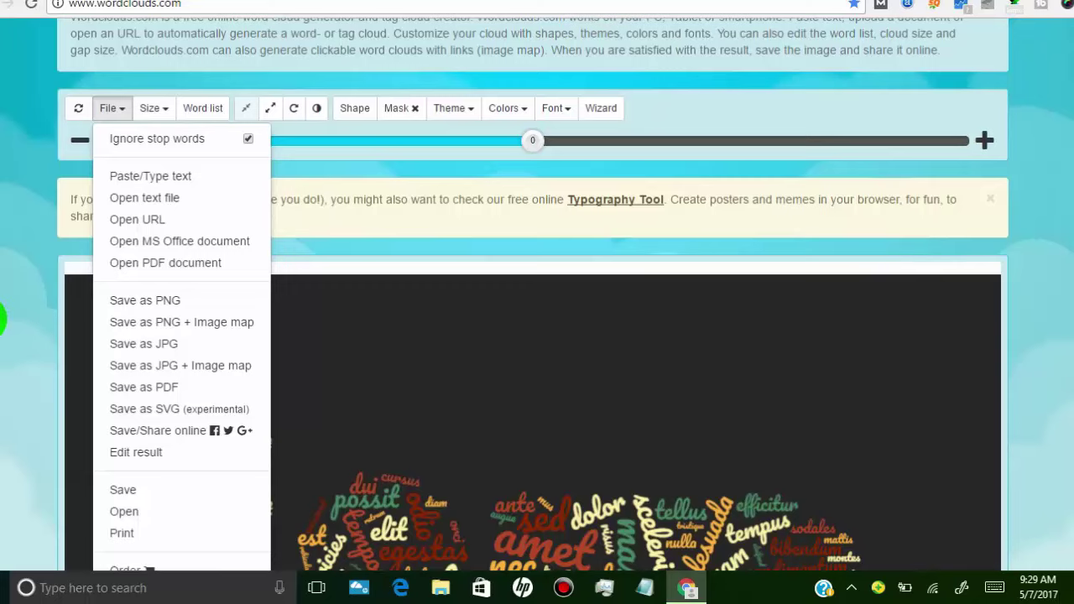
click(3, 319)
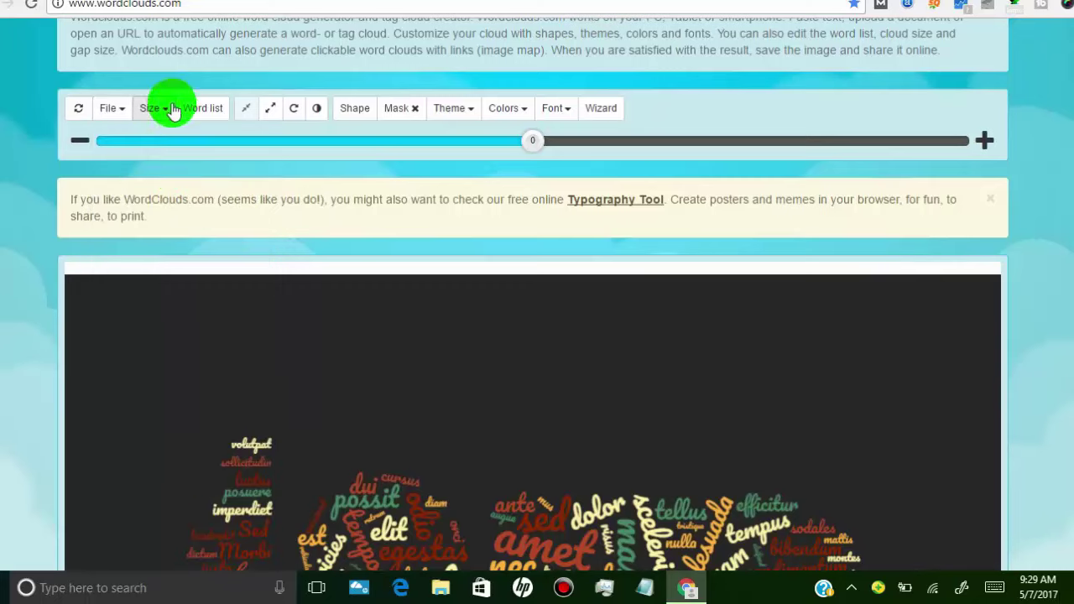
Review the canvas size presets and the custom size entry, leaving without entering a size
click(172, 110)
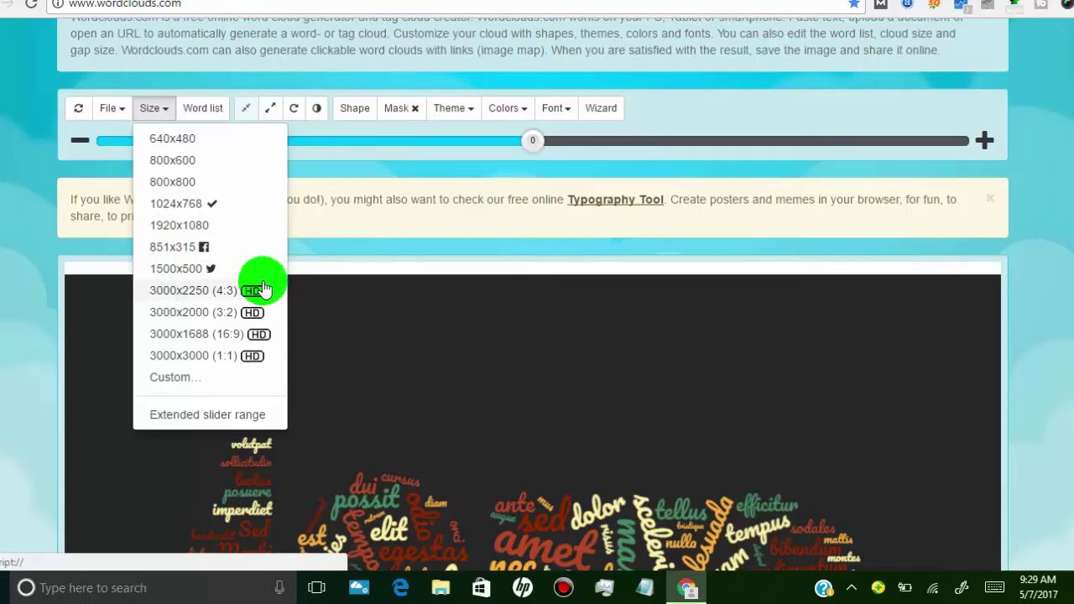
click(168, 377)
click(747, 189)
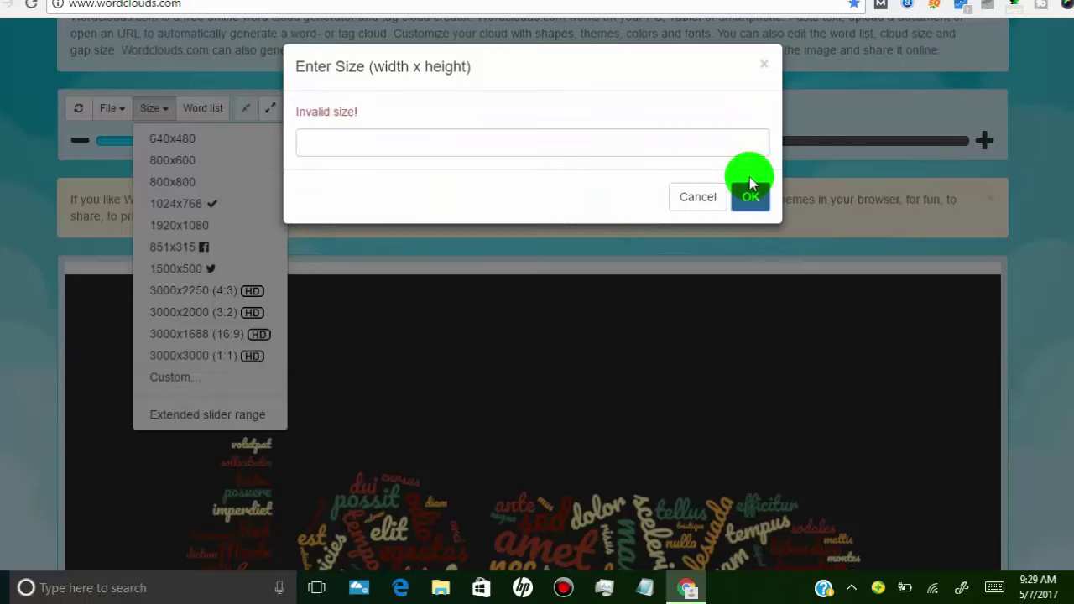
click(696, 196)
Examine the word list with its weights, words and optional colors and URLs, and close it without editing
click(214, 109)
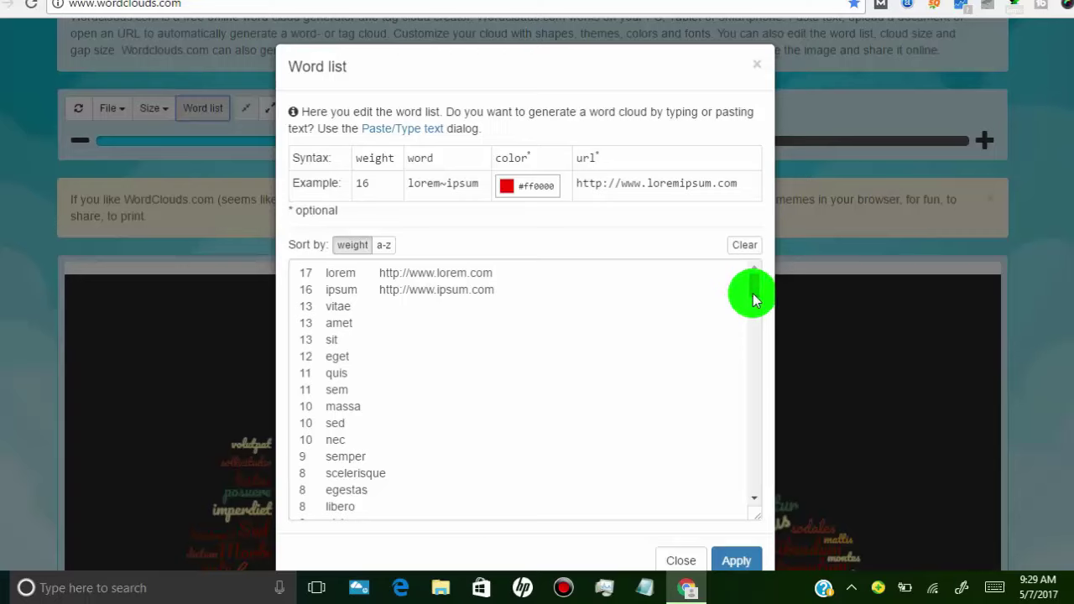
drag(753, 300, 776, 303)
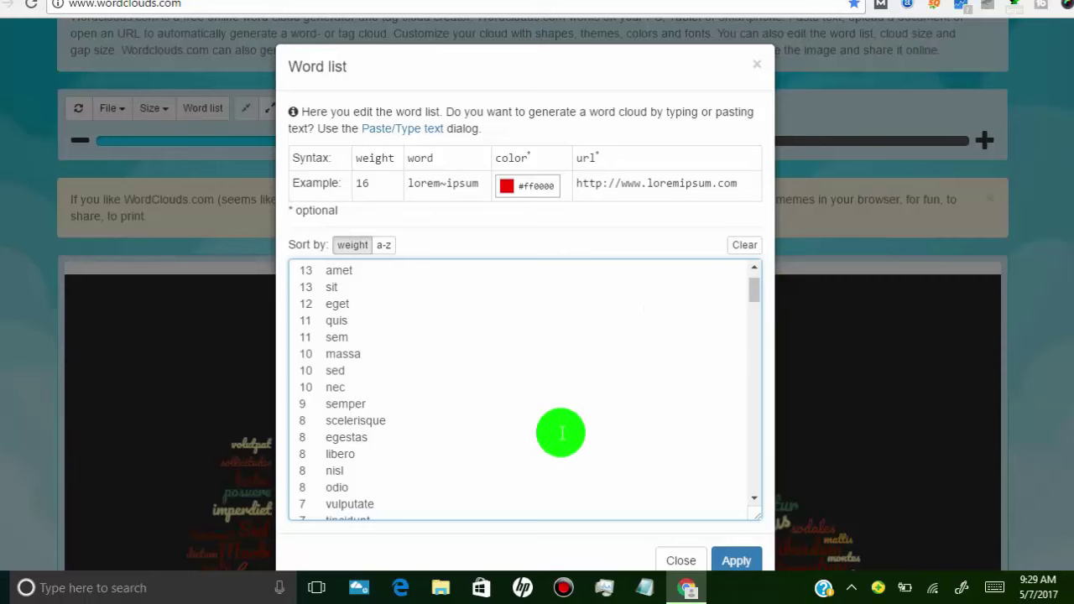
click(756, 65)
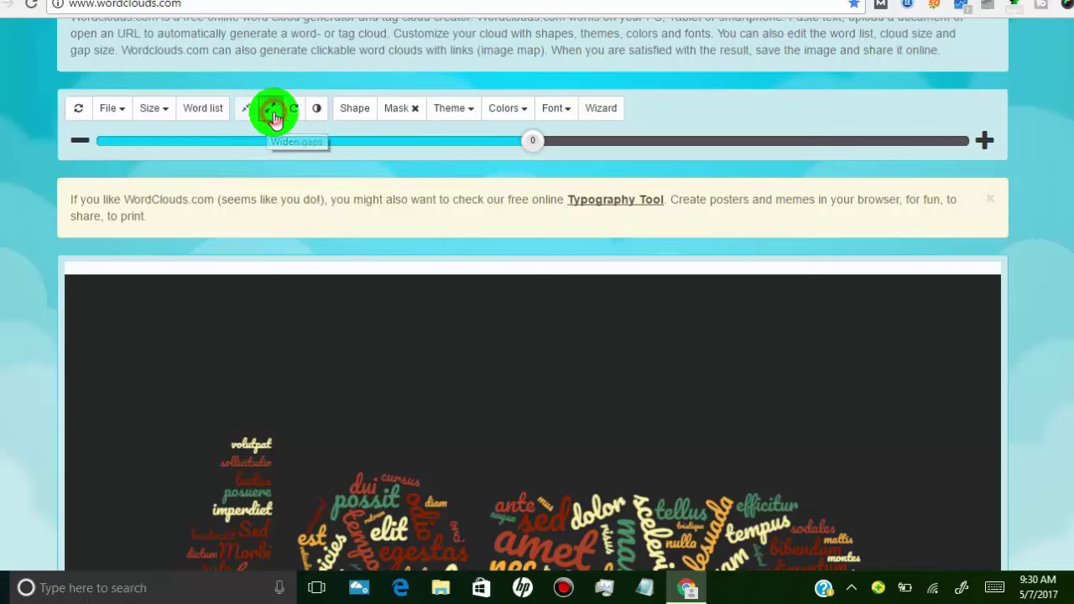
Try wider gaps between the words, check the cloud and switch back to narrow gaps
click(272, 111)
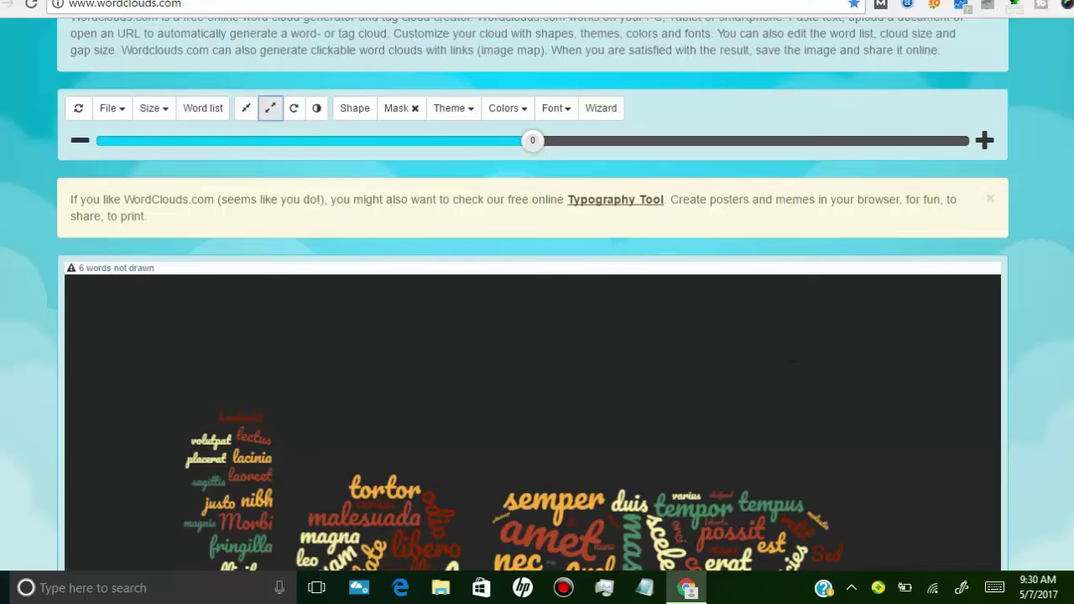
scroll(252, 168, down, 3)
scroll(252, 168, up, 3)
click(245, 148)
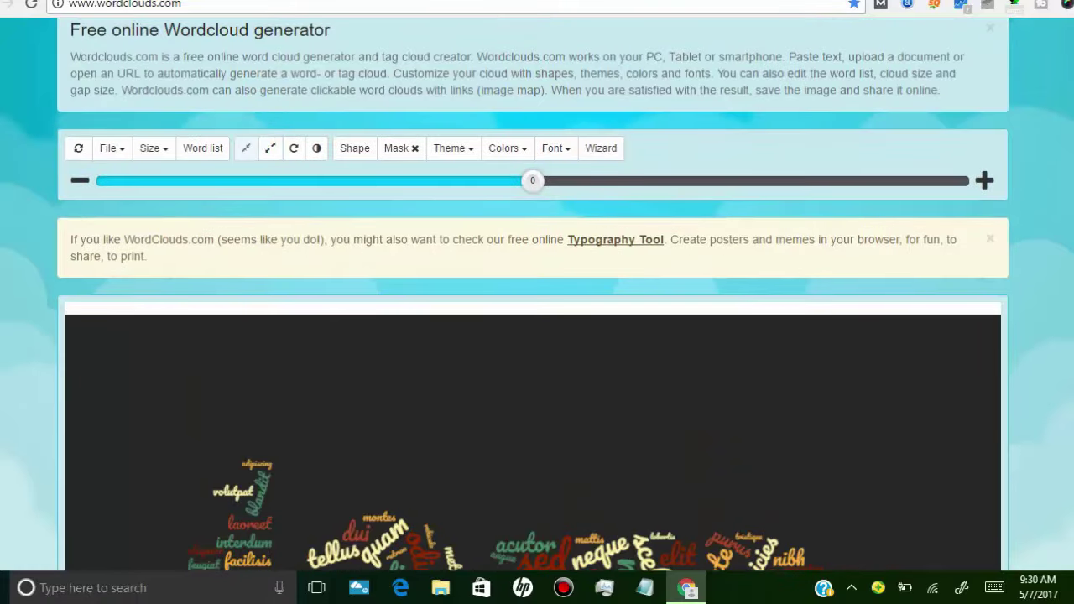
scroll(264, 206, down, 3)
scroll(263, 206, up, 4)
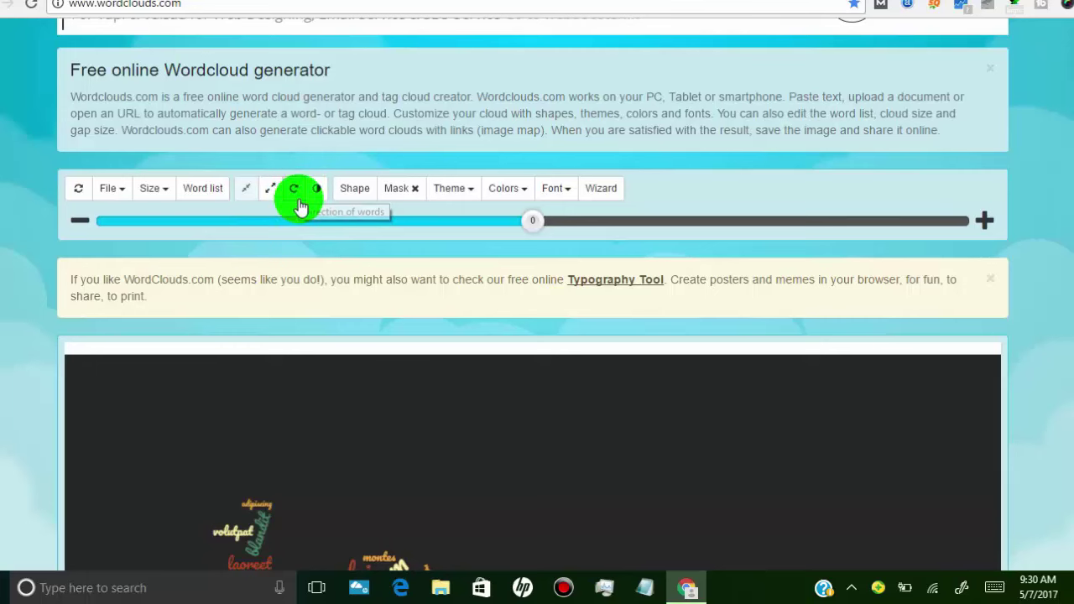
Review the available word direction layouts and close the dialog without choosing another one
click(293, 195)
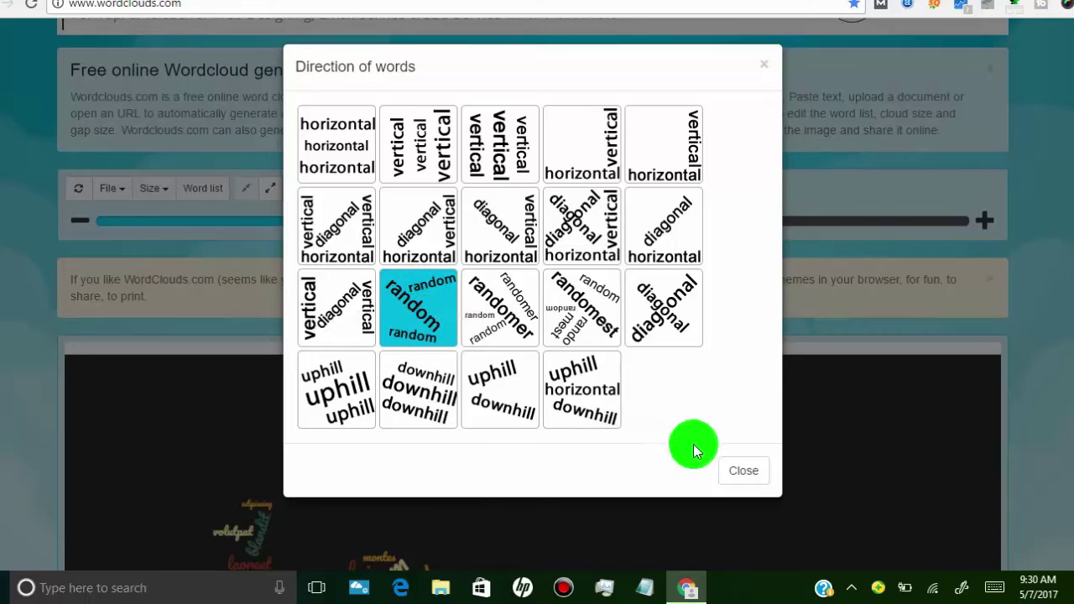
click(747, 471)
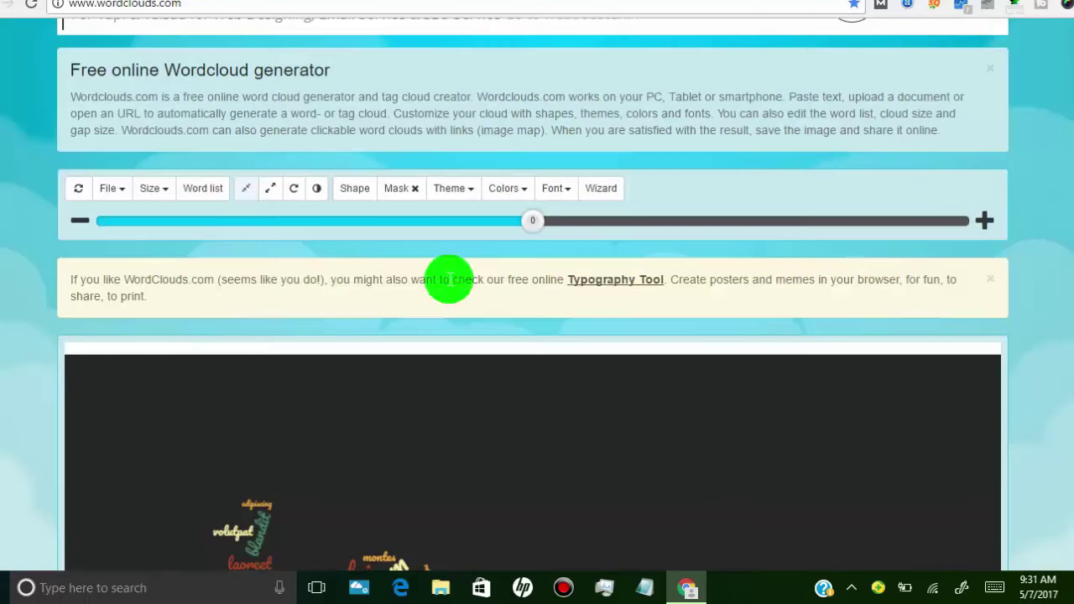
Invert the word cloud so words fill the area around the shape, inspect it and revert the inversion
click(317, 191)
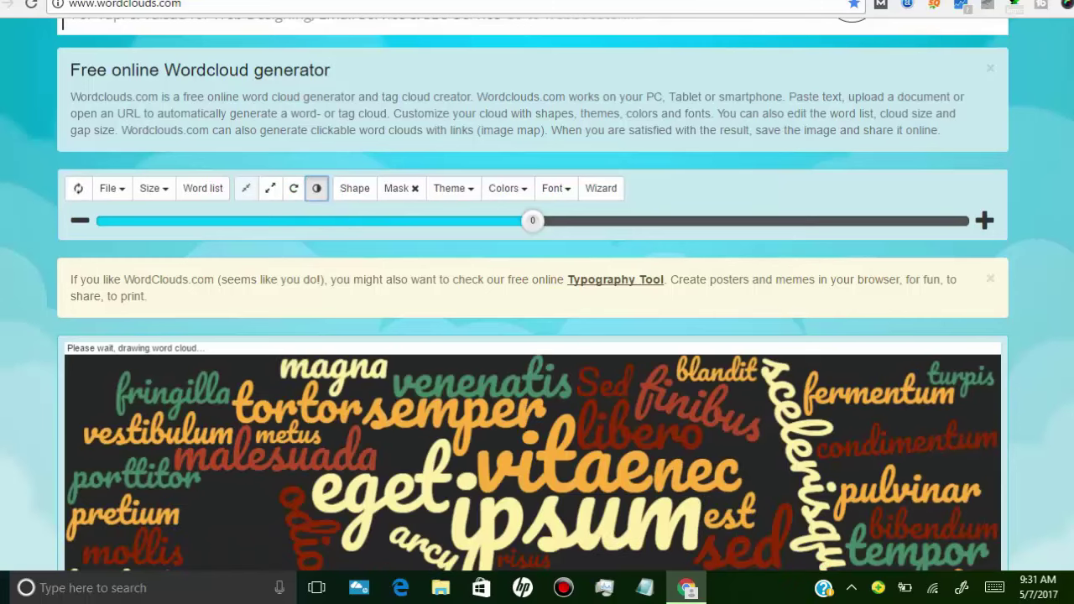
scroll(533, 294, down, 6)
scroll(533, 293, up, 5)
scroll(457, 432, up, 1)
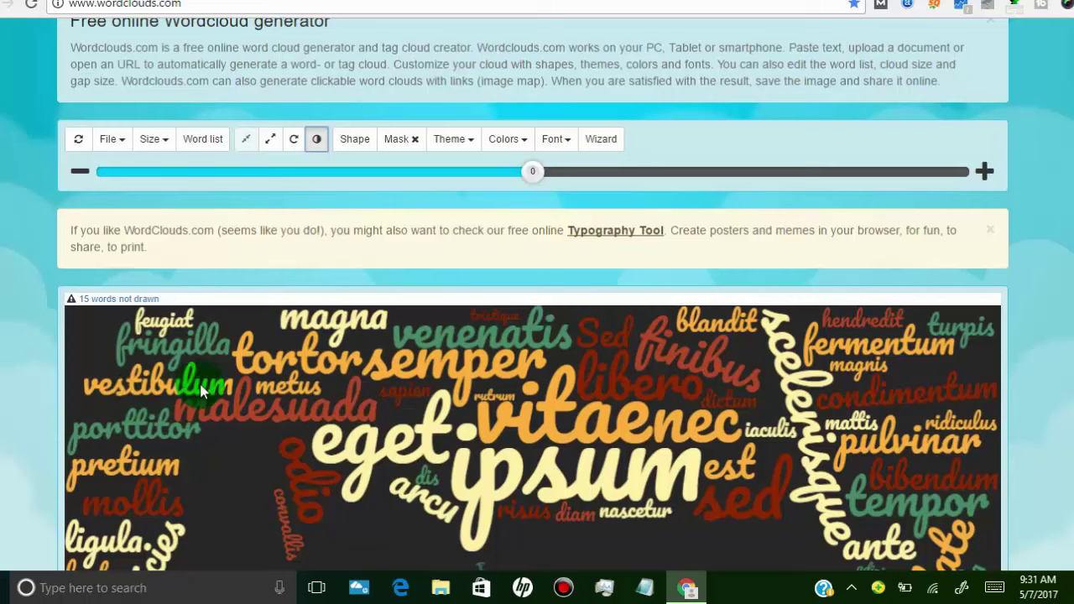
click(318, 146)
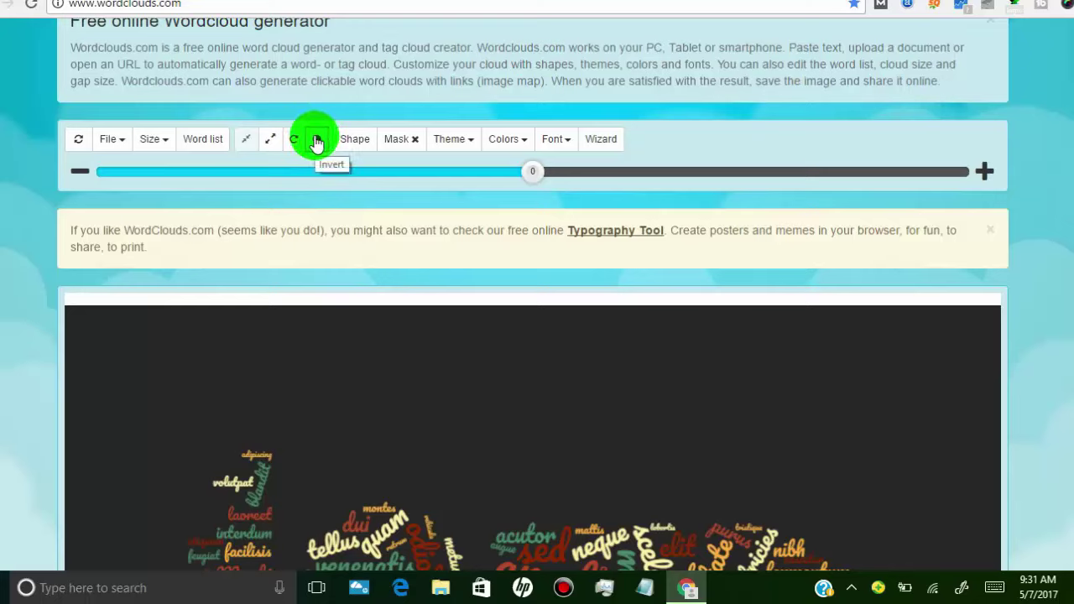
Change the word cloud's shape to the apple and look over the redrawn cloud
click(358, 142)
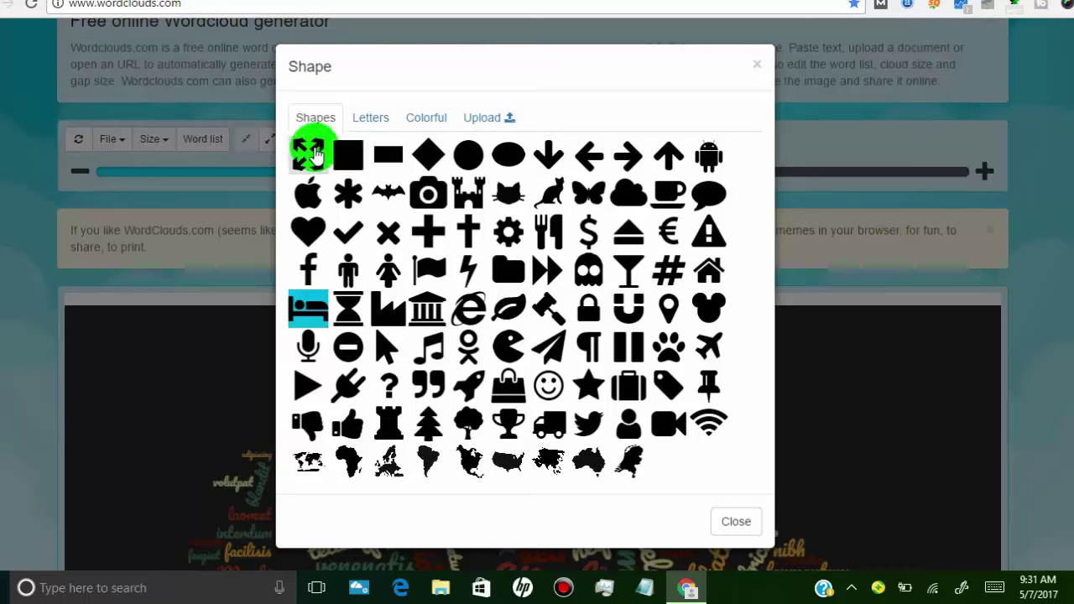
click(320, 198)
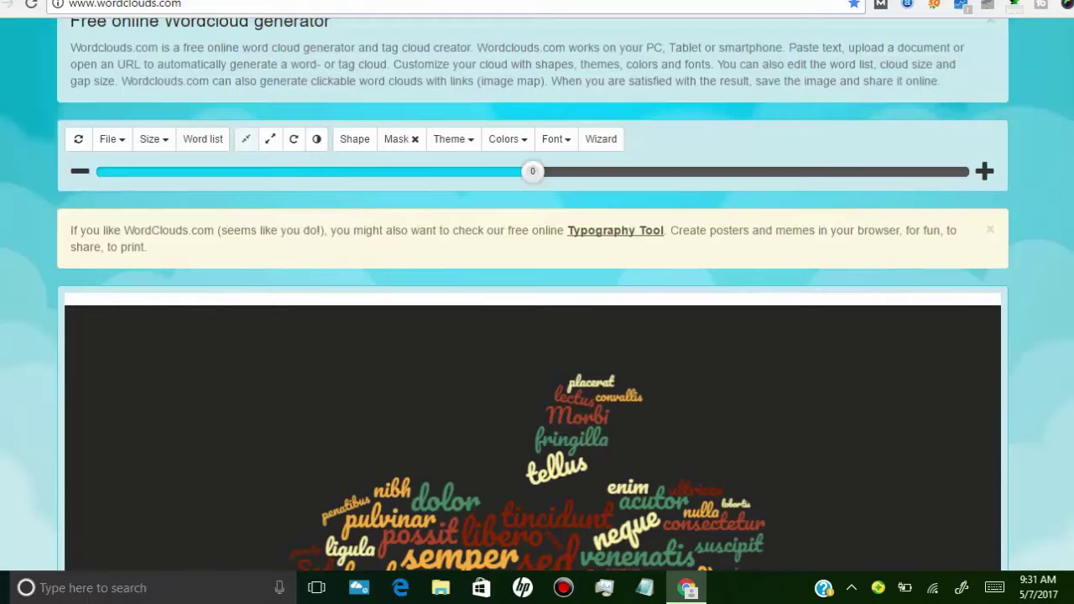
right_click(884, 191)
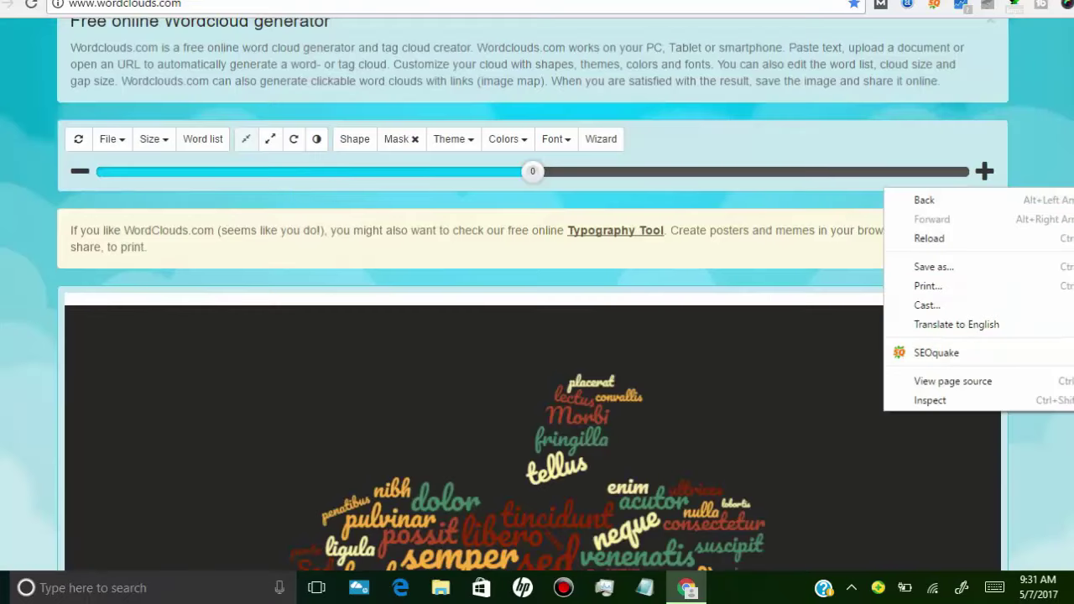
key(Escape)
scroll(532, 293, down, 5)
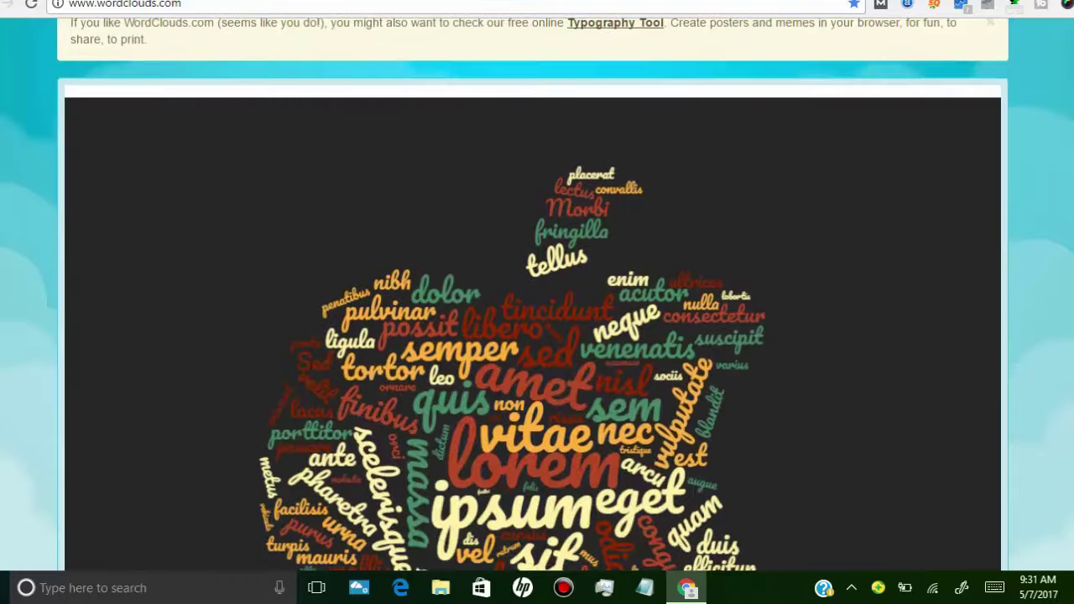
scroll(332, 248, up, 6)
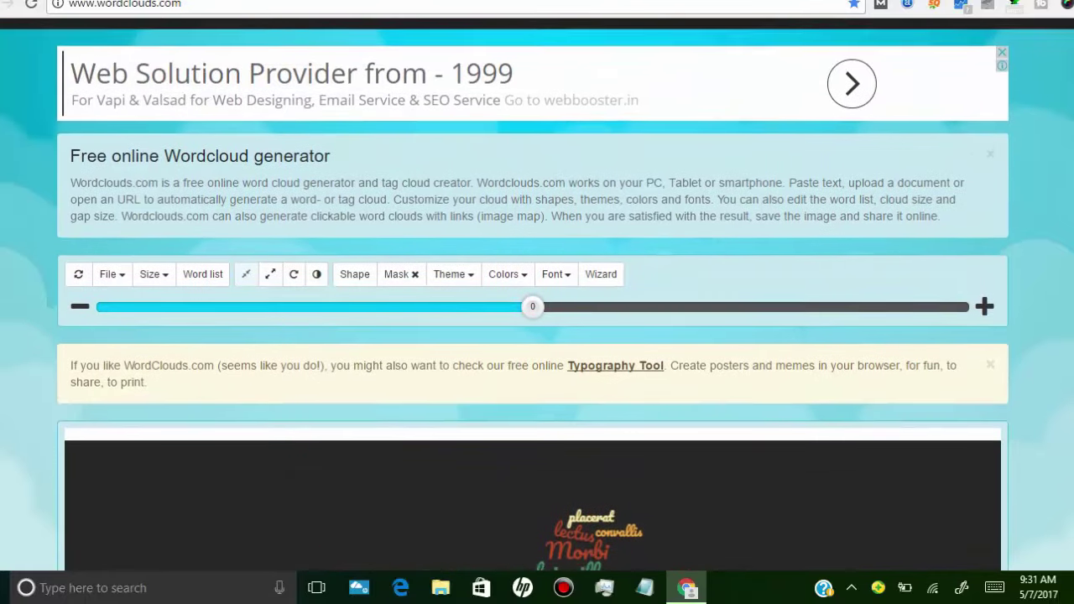
Browse the letter and colorful shapes, apply the rainbow-colored dove and look over the redrawn cloud
click(353, 278)
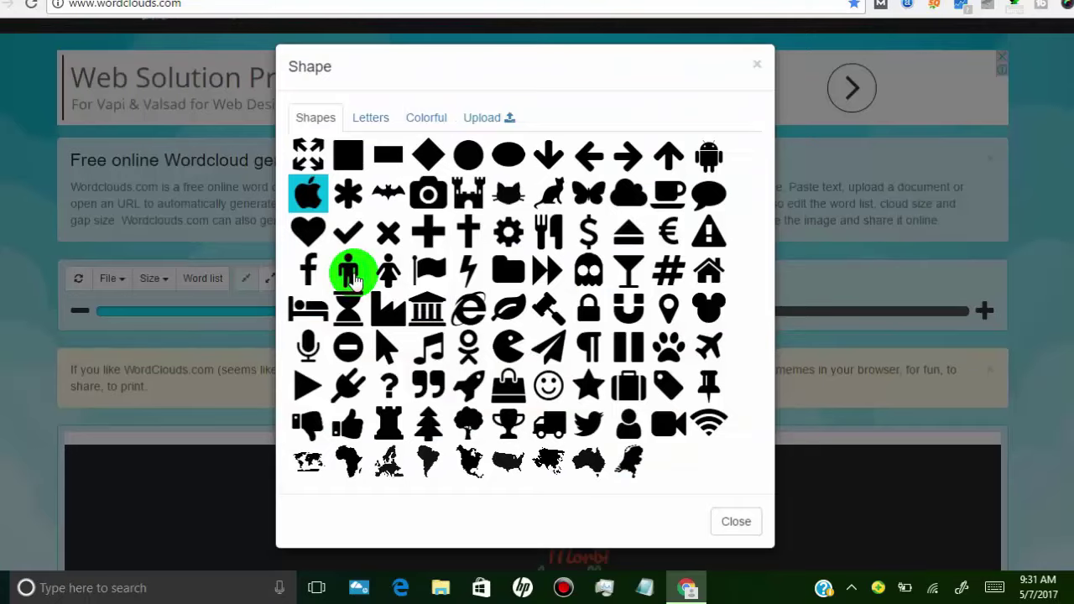
click(377, 120)
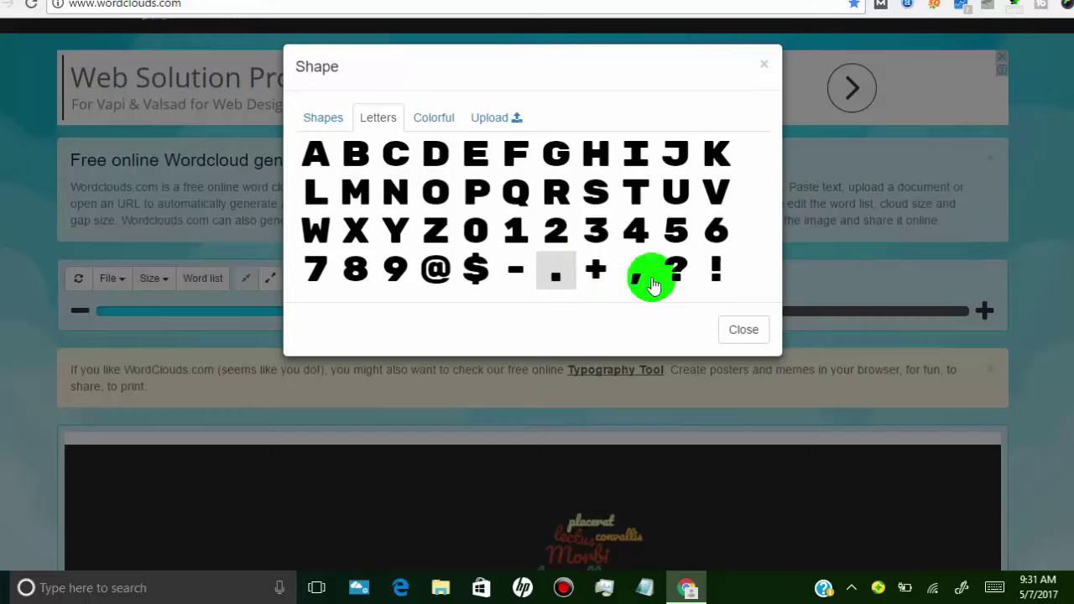
click(439, 122)
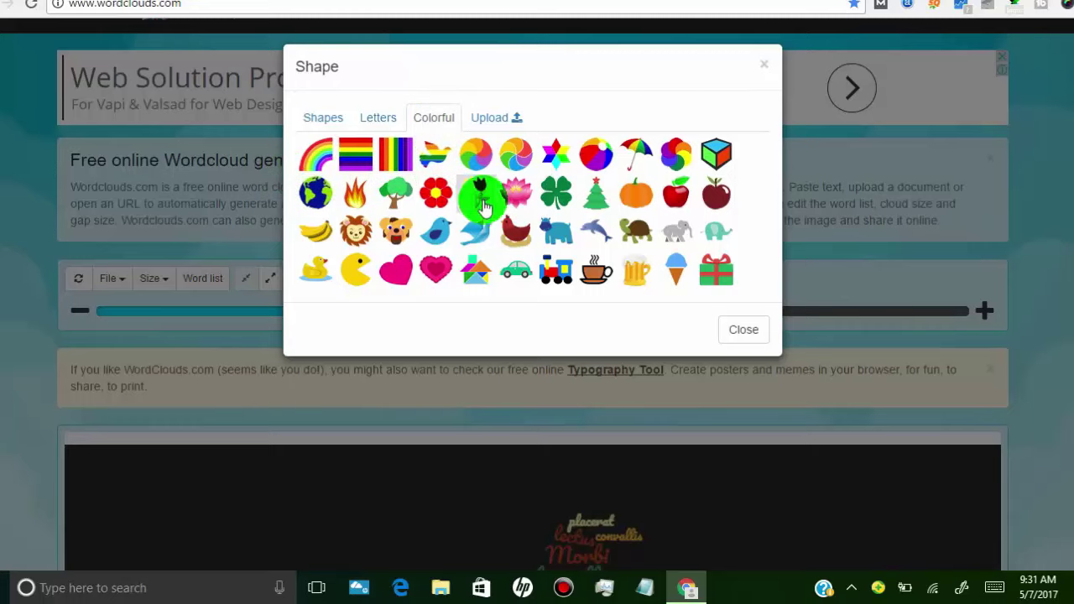
click(435, 161)
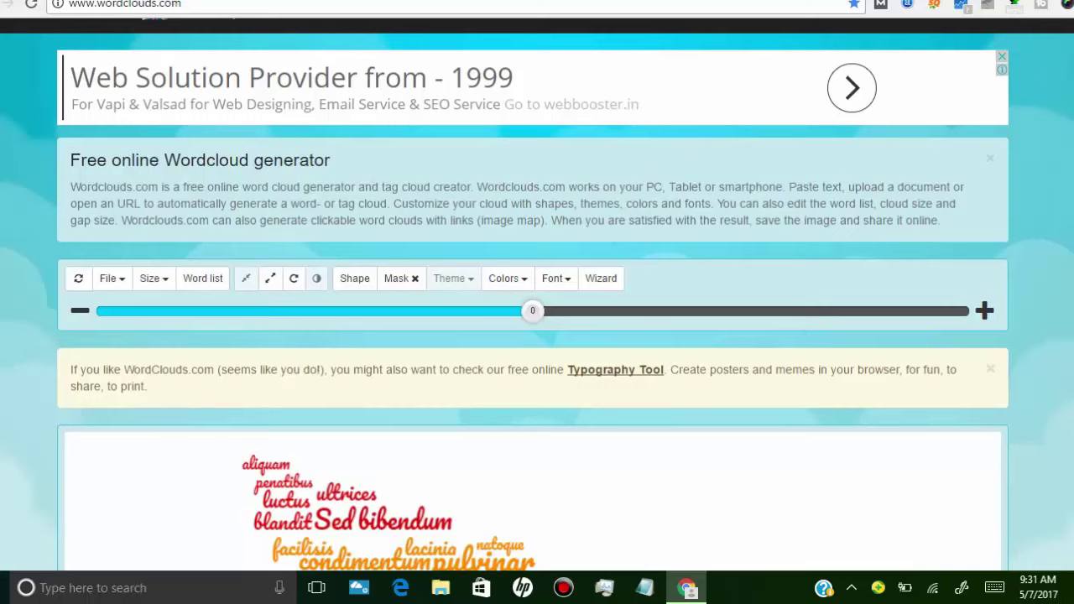
scroll(537, 336, down, 8)
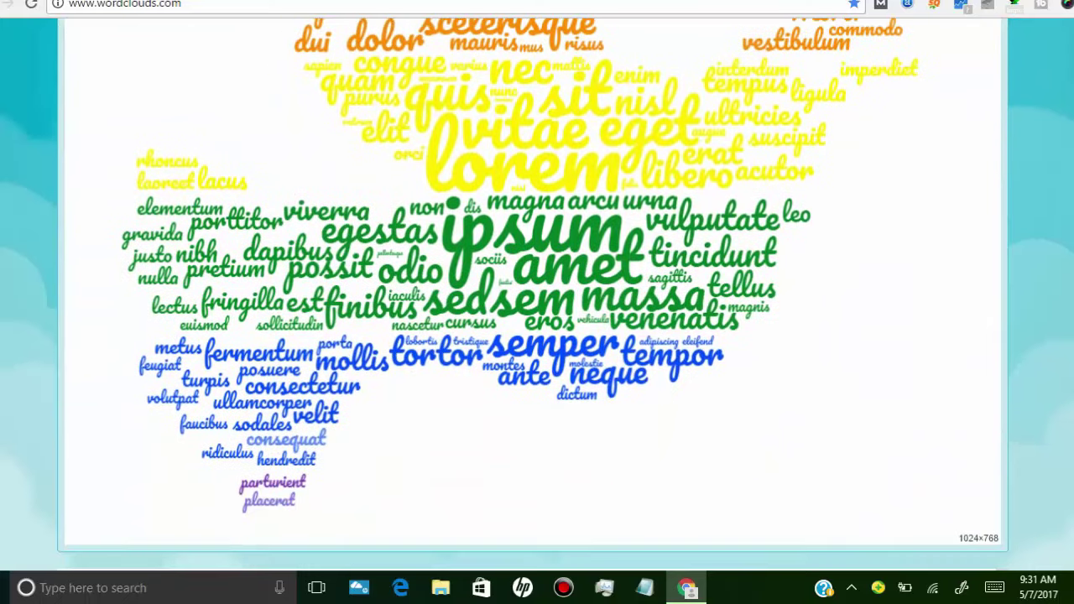
scroll(537, 335, up, 10)
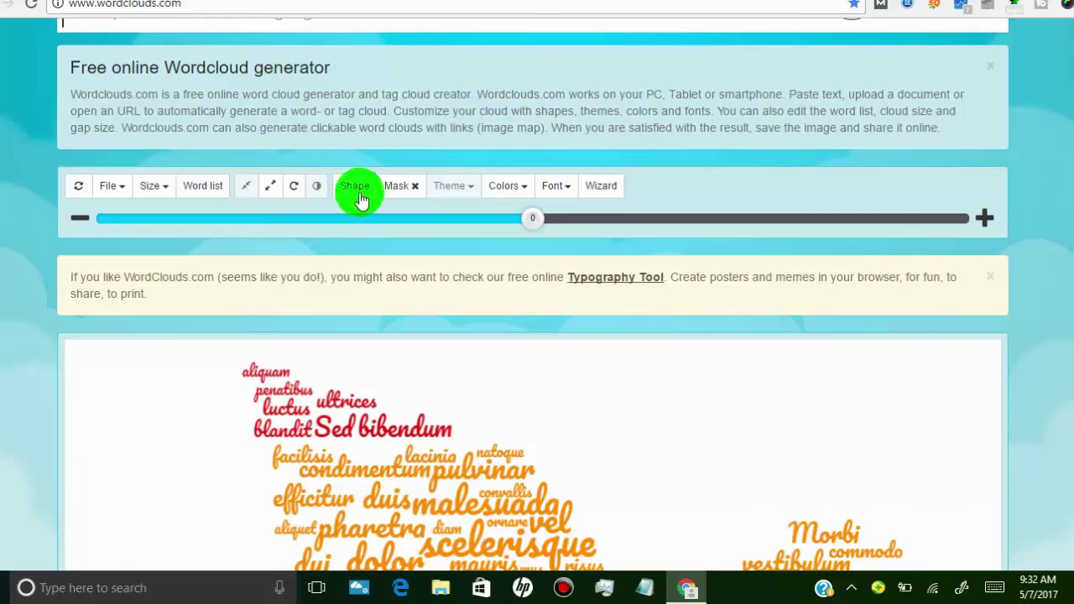
Set the word cloud's shape to the plain apple and turn on the mask behind the words
click(356, 192)
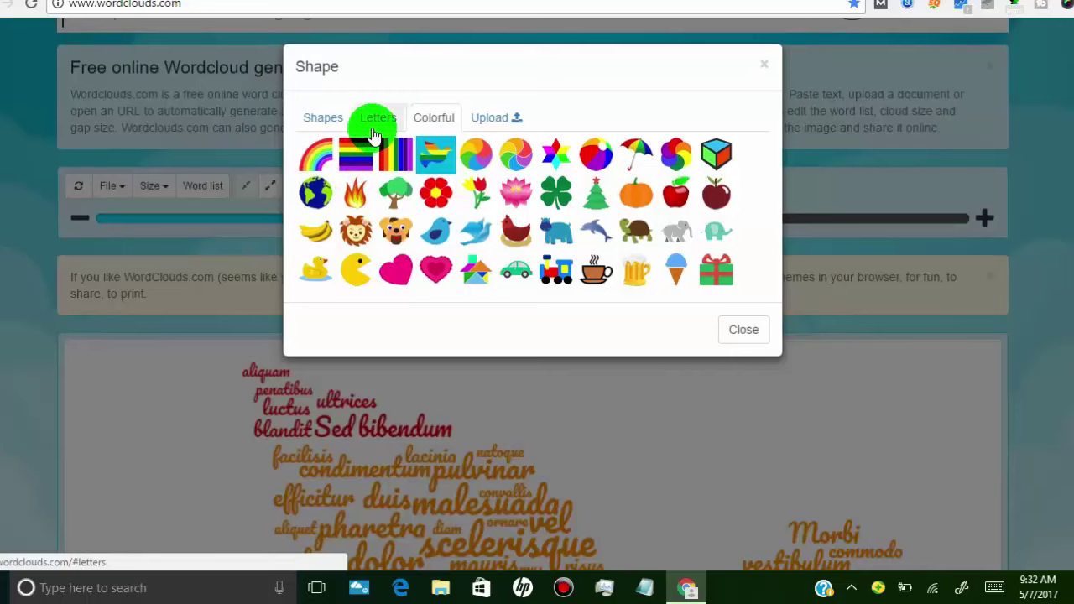
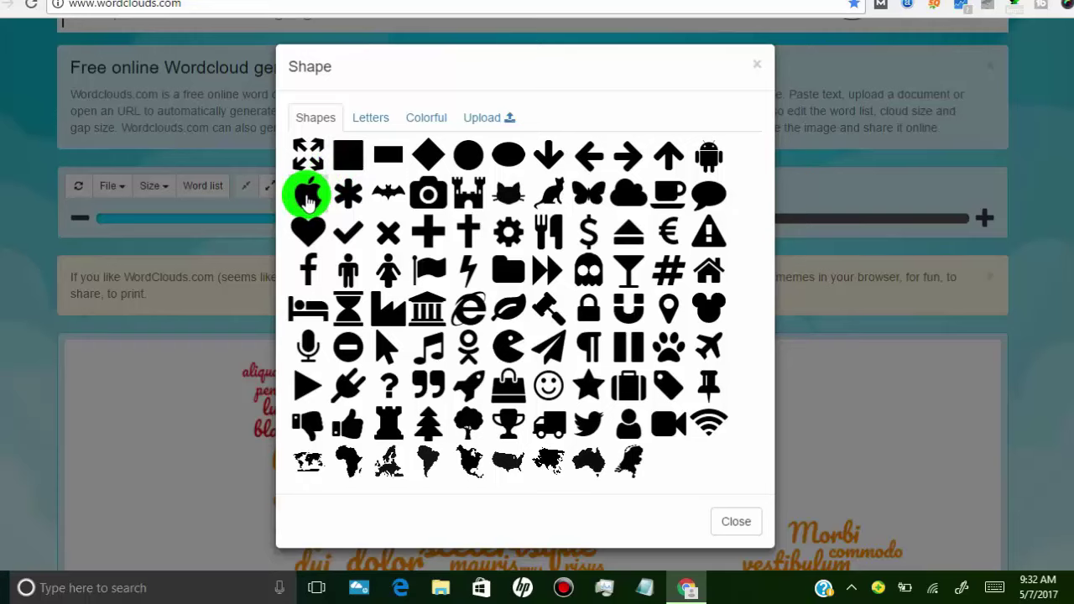
click(306, 194)
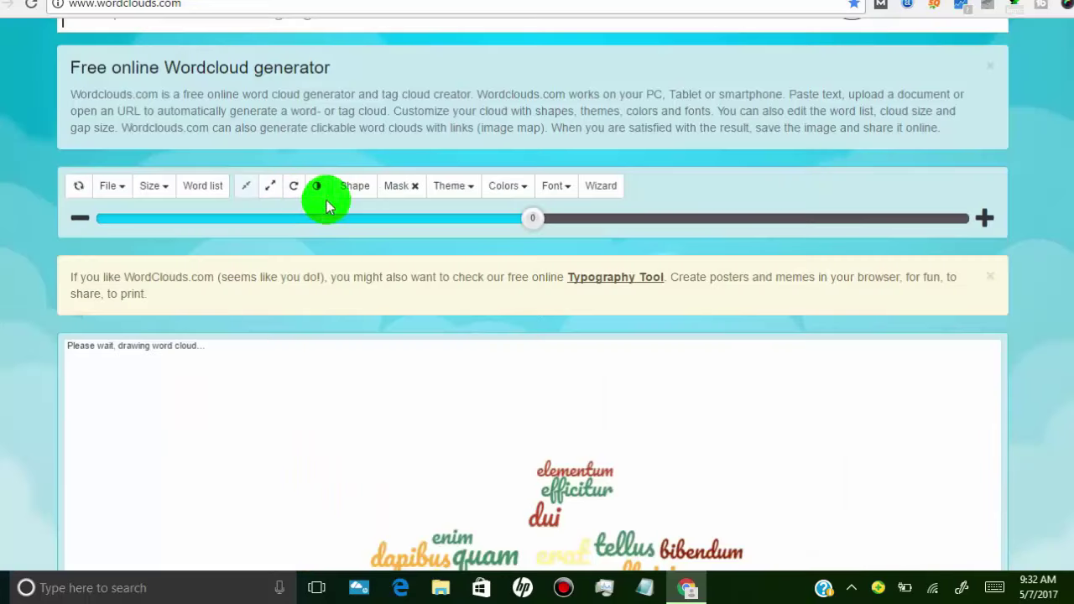
click(405, 189)
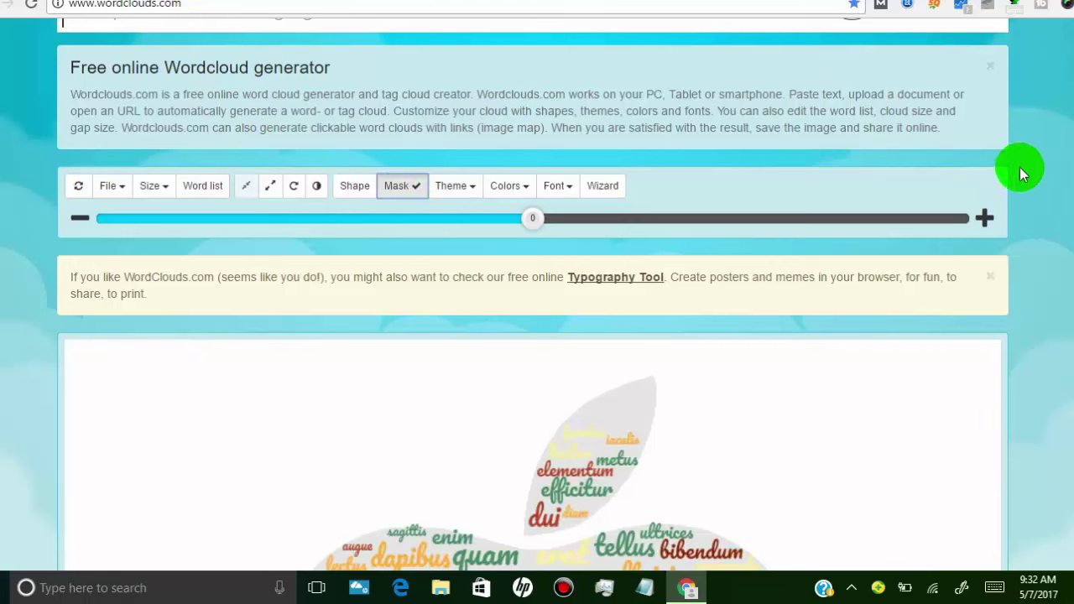
Look over the masked apple word cloud, compare it with the mask off and on, and leave the mask off
scroll(532, 294, down, 8)
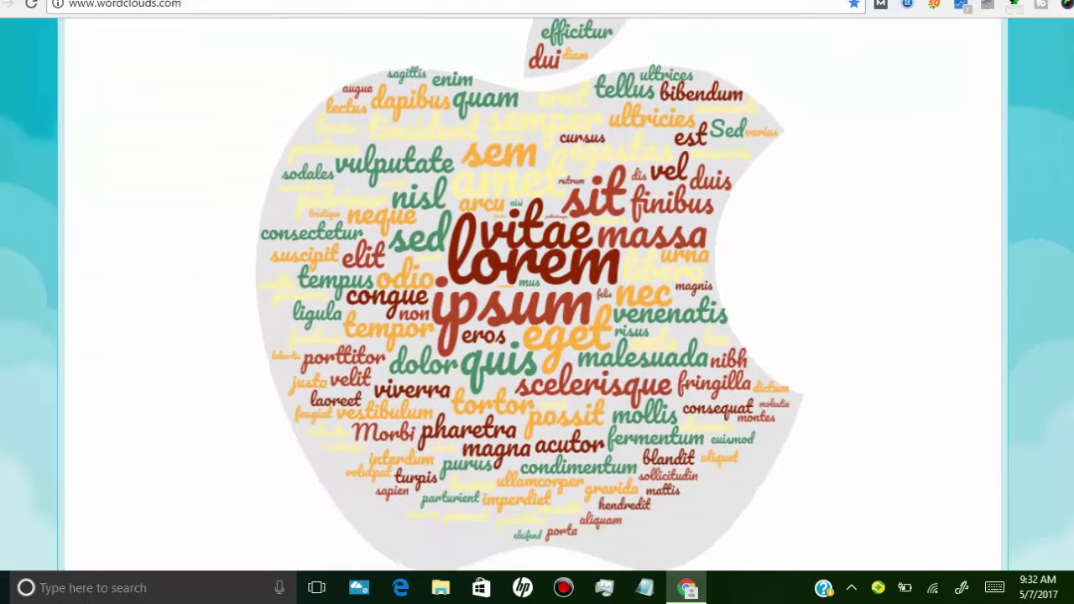
scroll(533, 294, up, 3)
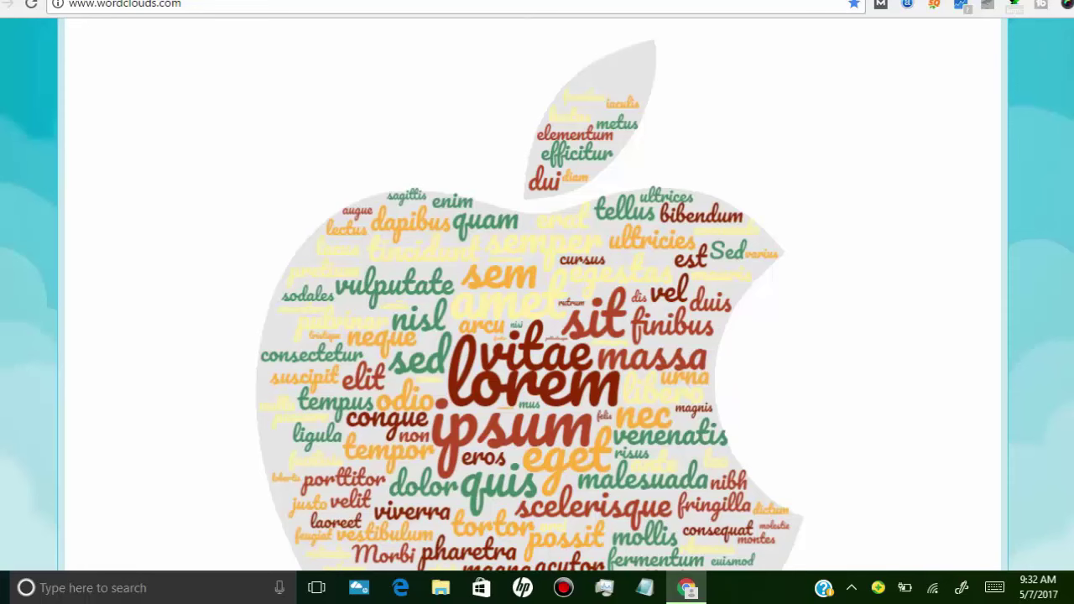
scroll(533, 293, up, 5)
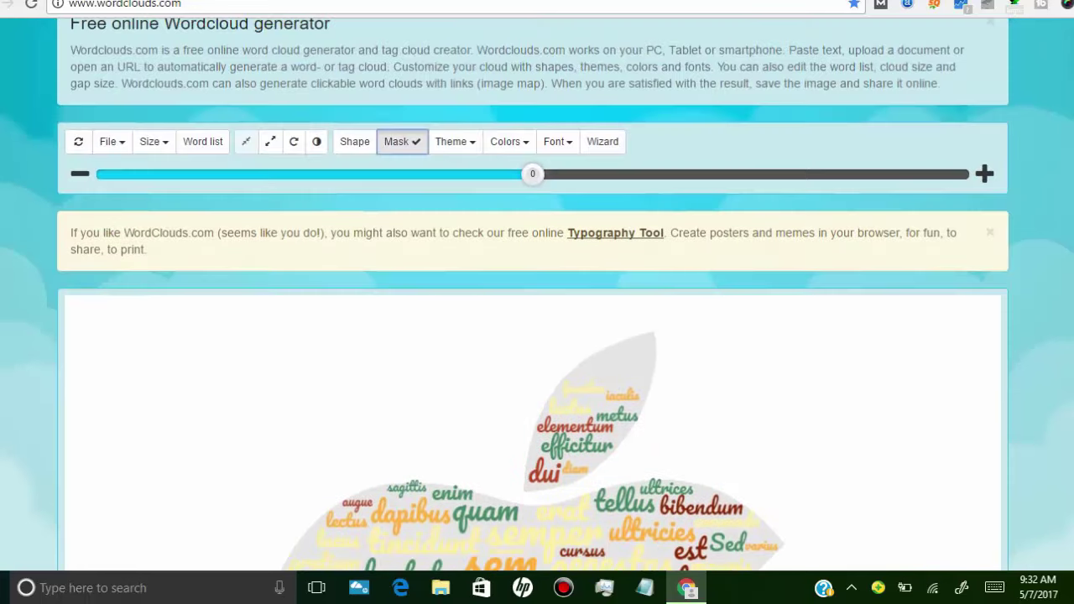
scroll(533, 293, down, 4)
scroll(533, 293, up, 3)
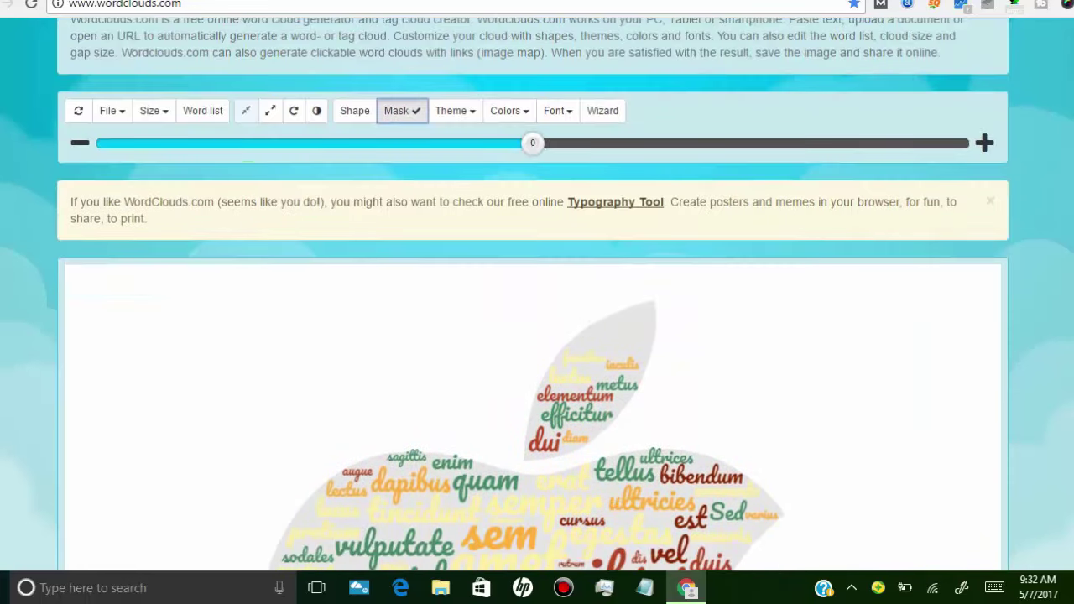
click(397, 112)
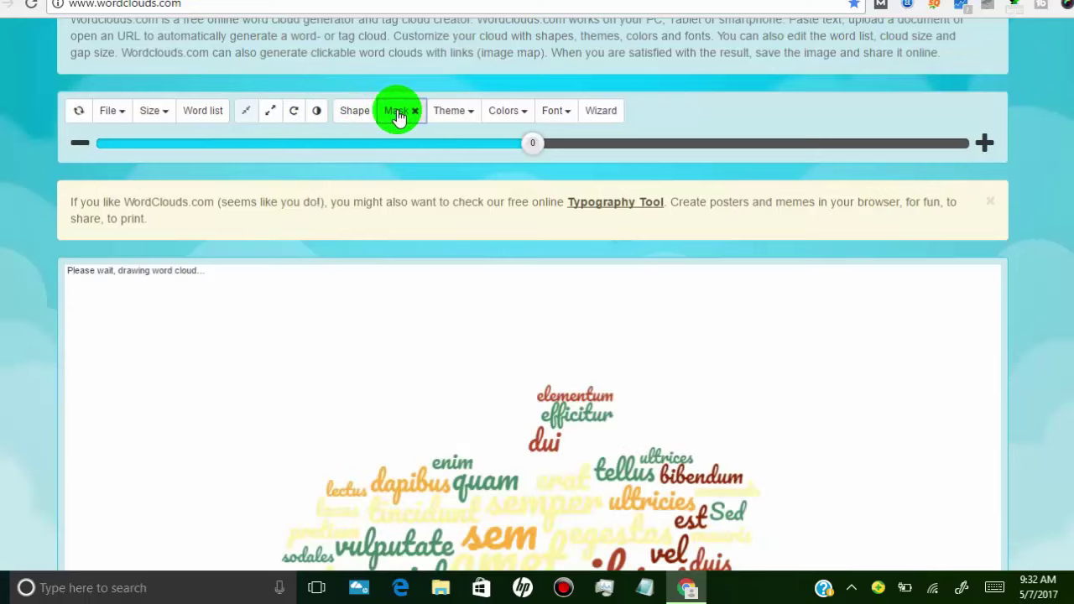
click(398, 112)
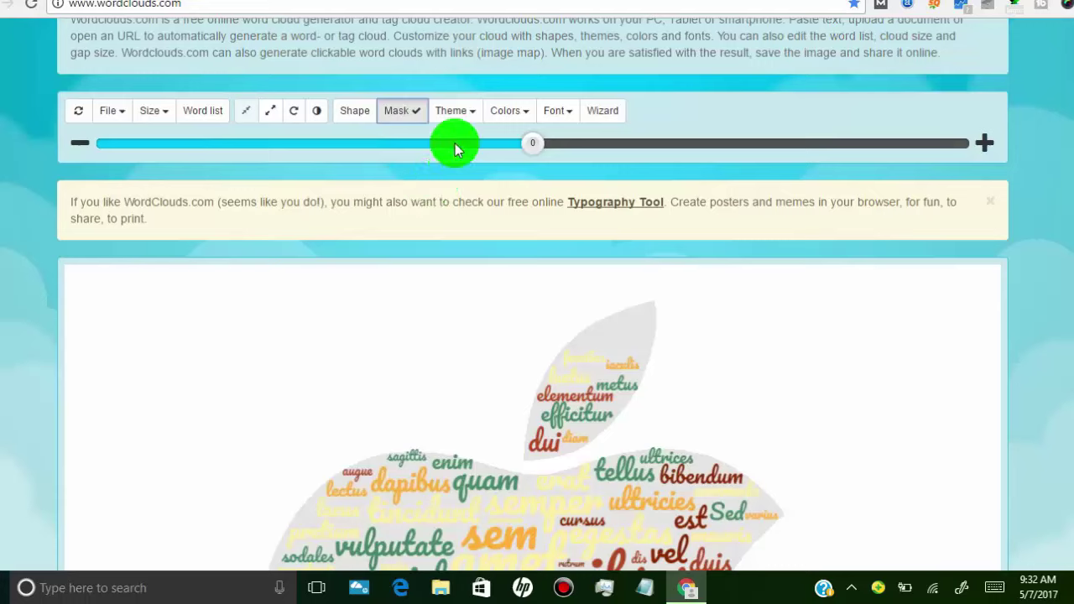
click(415, 117)
Apply the black-background theme with white, red, orange and pink words and look over the recolored cloud
click(475, 122)
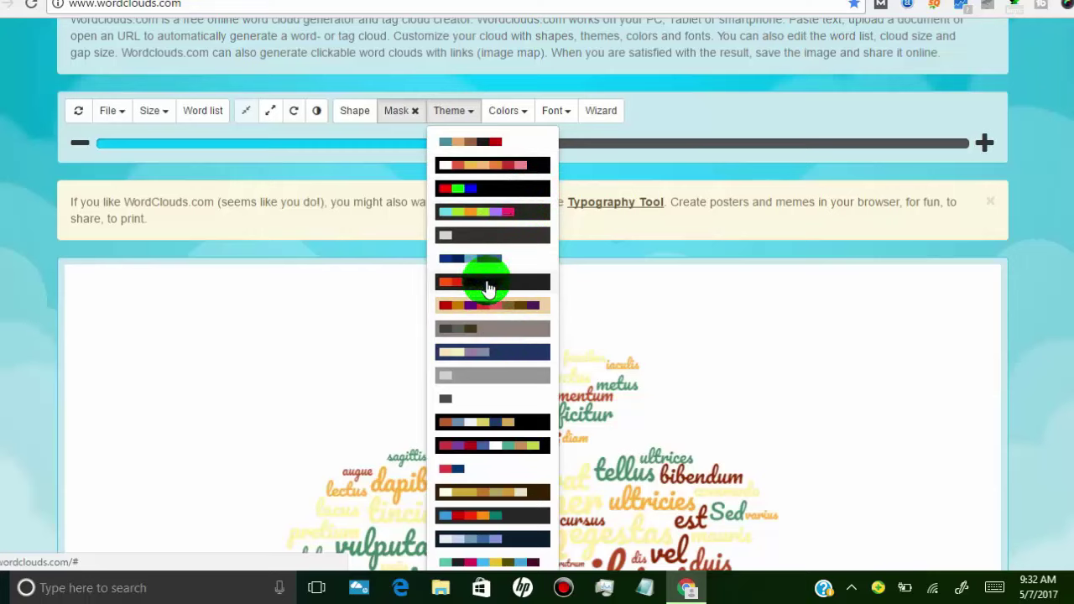
click(513, 168)
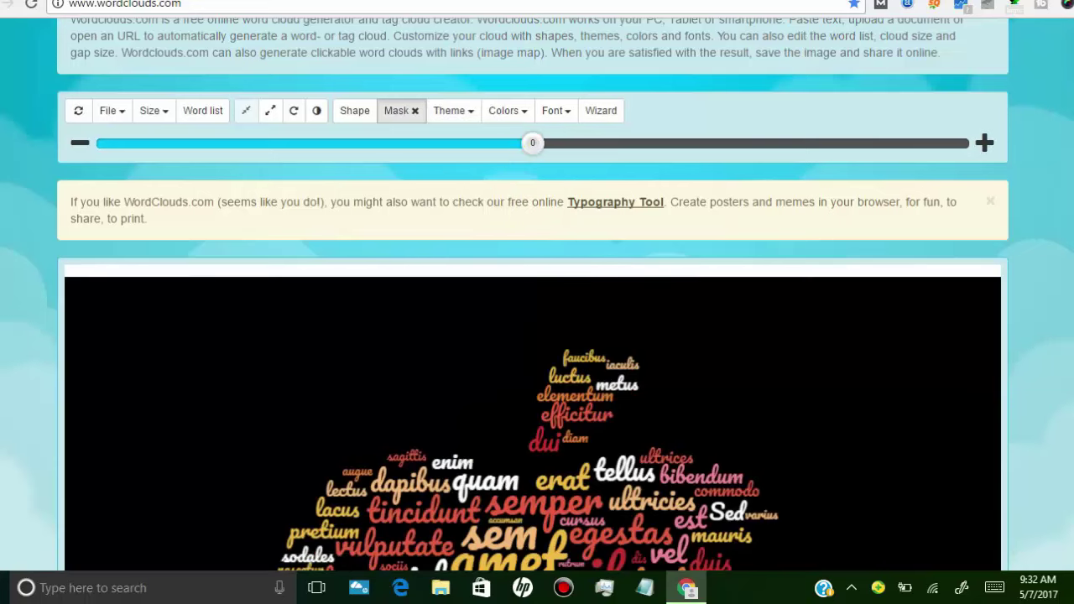
scroll(533, 335, down, 3)
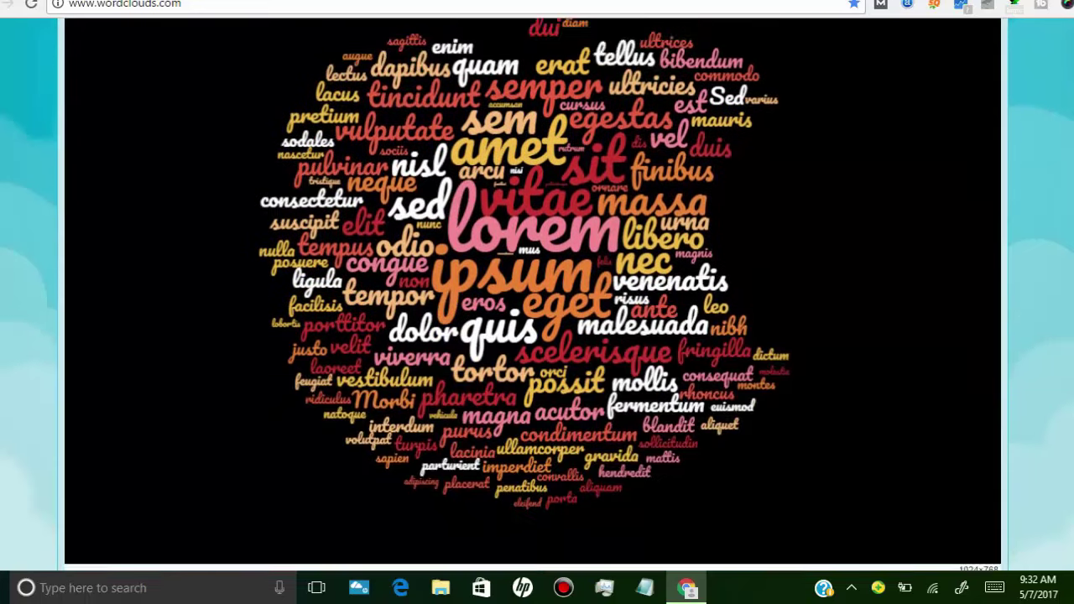
scroll(533, 336, up, 3)
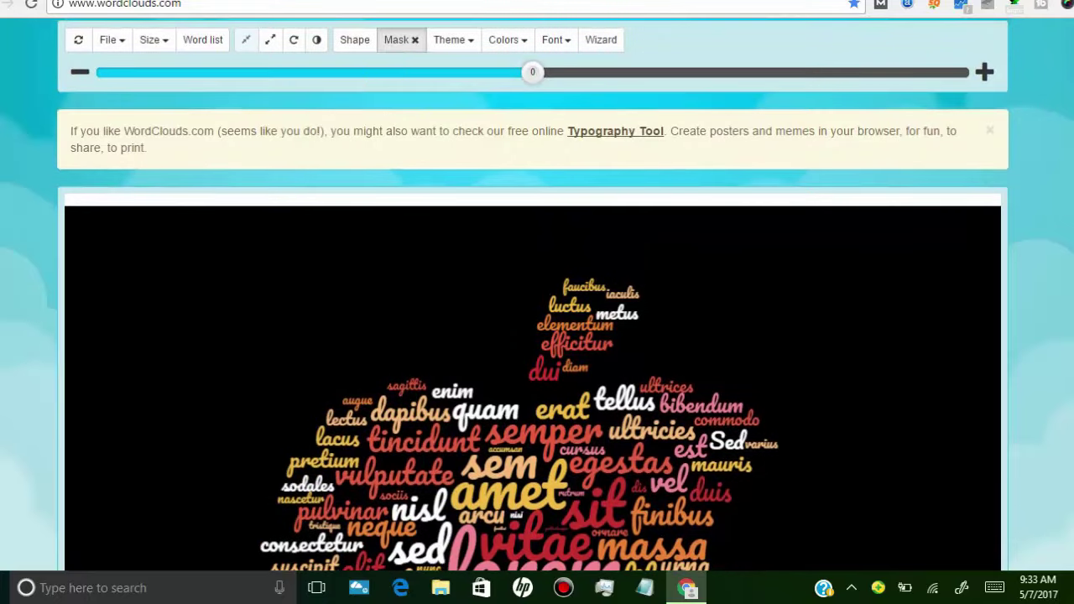
Apply the white-background theme with a single dark grey word color and look over the whole cloud
click(453, 42)
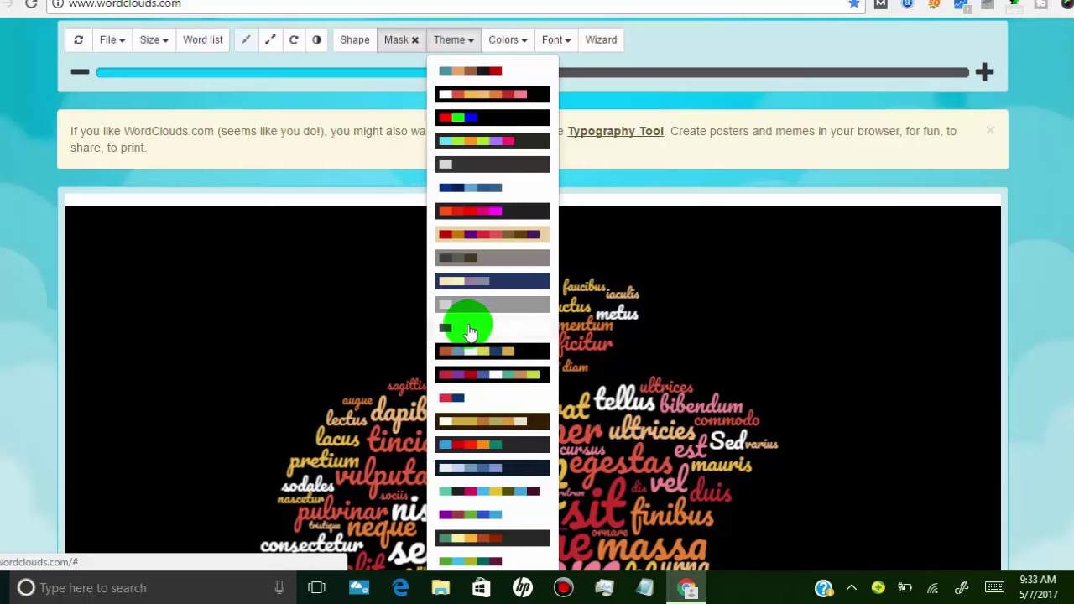
click(466, 329)
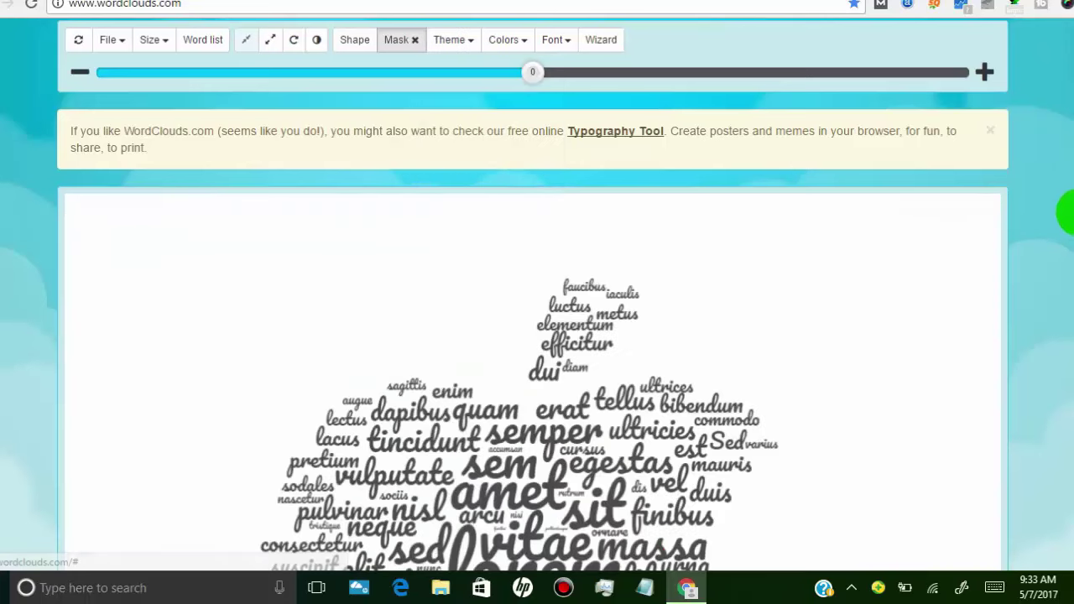
scroll(537, 336, down, 2)
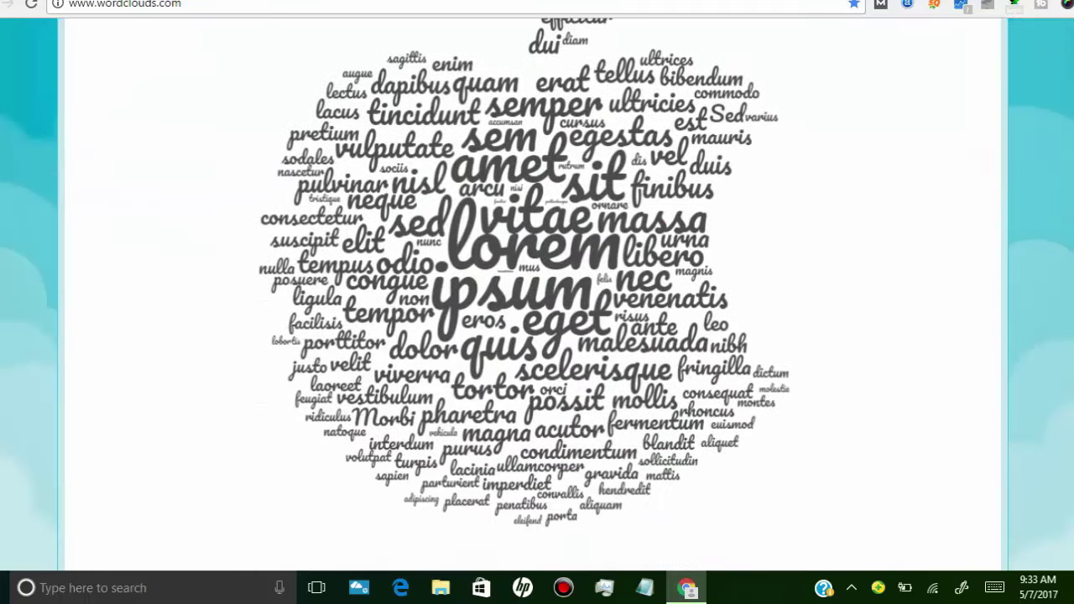
scroll(537, 336, up, 4)
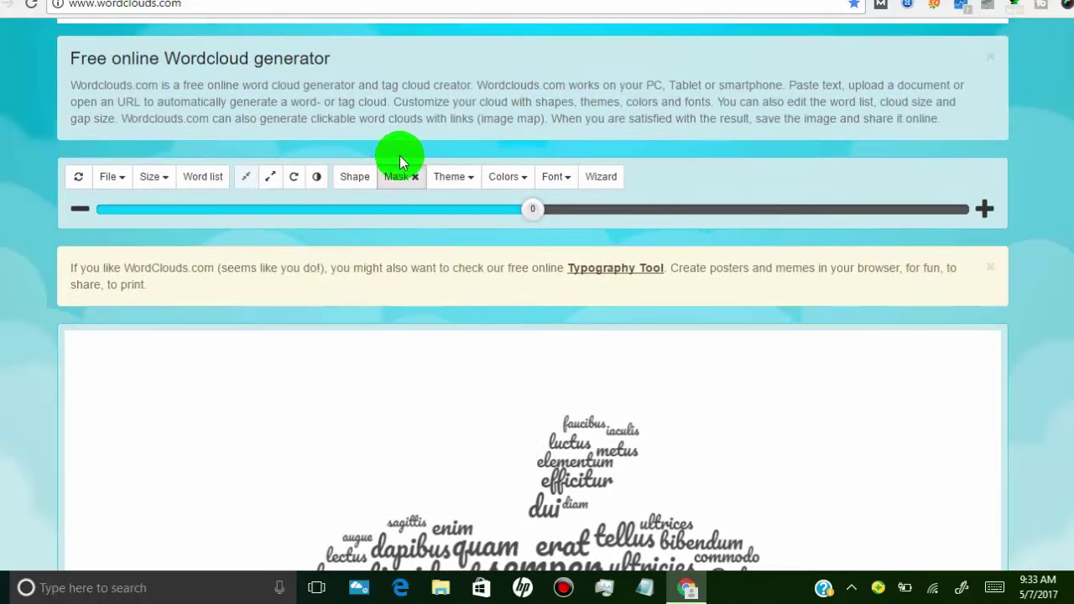
Set the background color to black in the word cloud's custom color settings
click(467, 179)
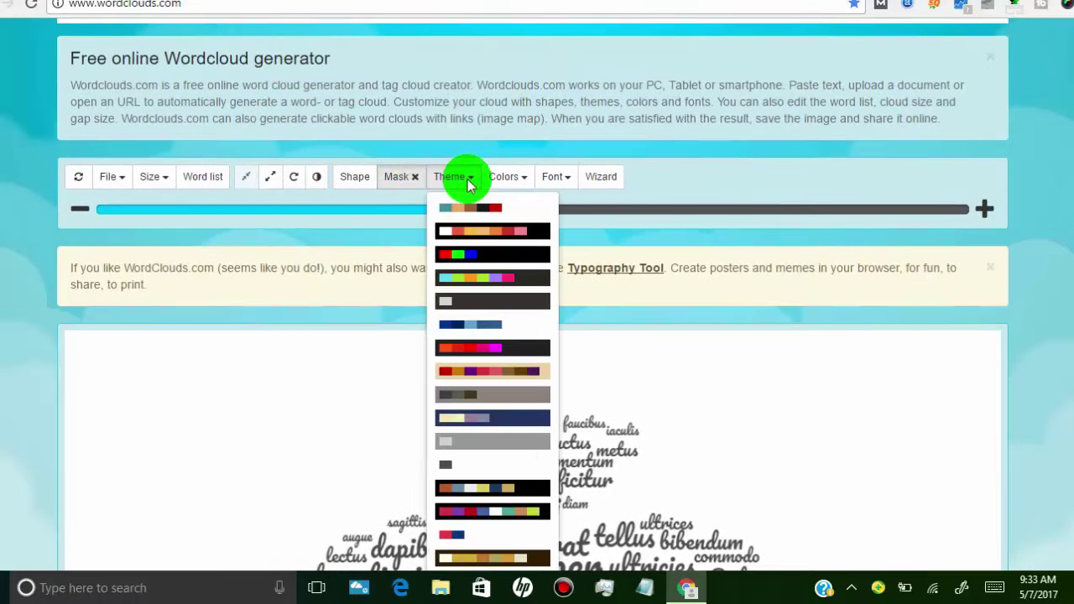
click(504, 180)
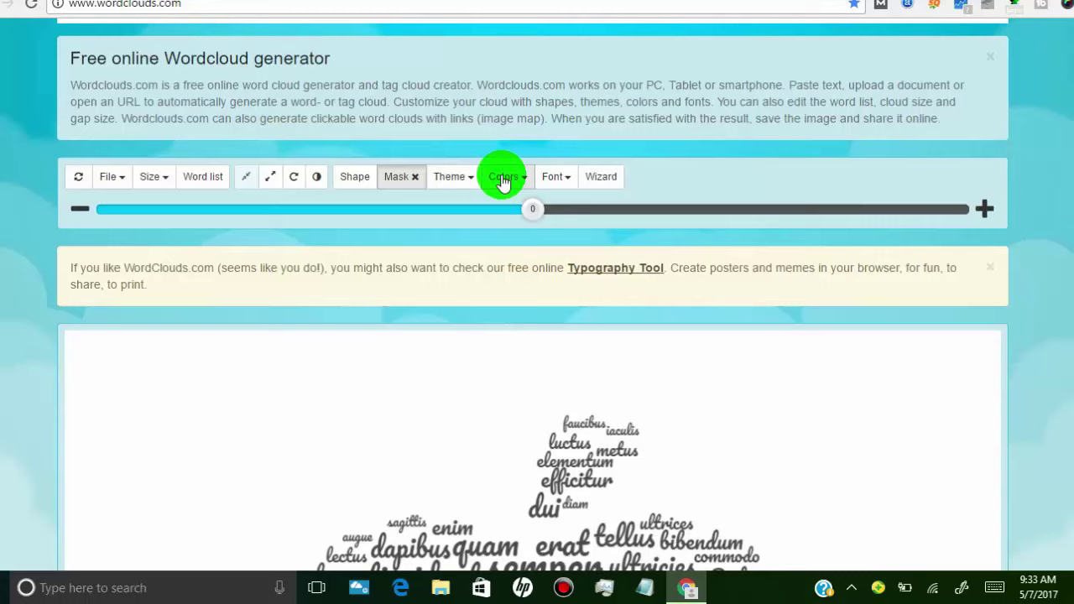
click(503, 180)
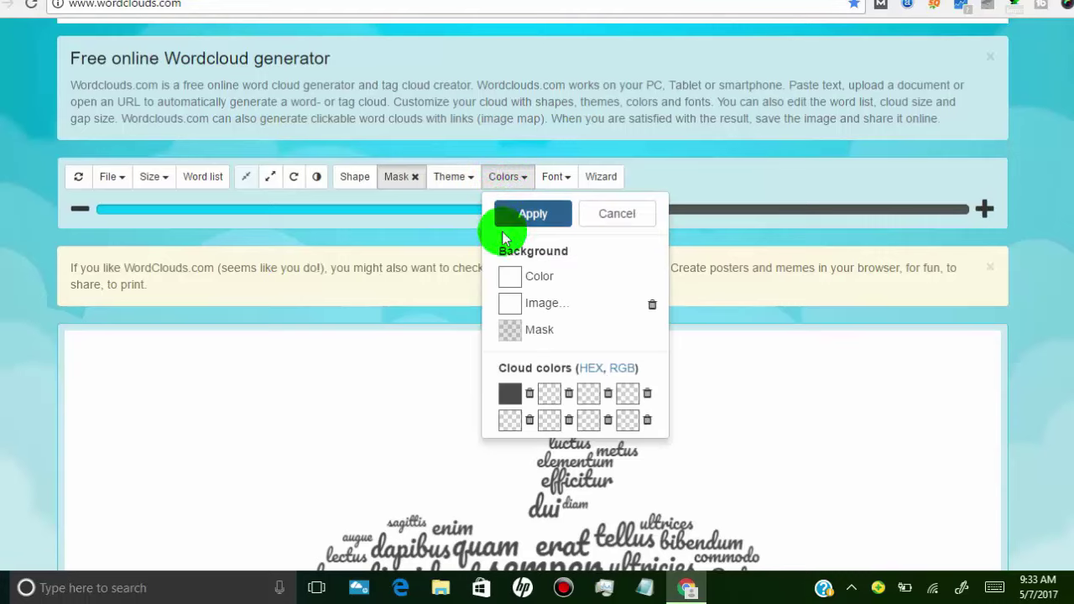
click(541, 280)
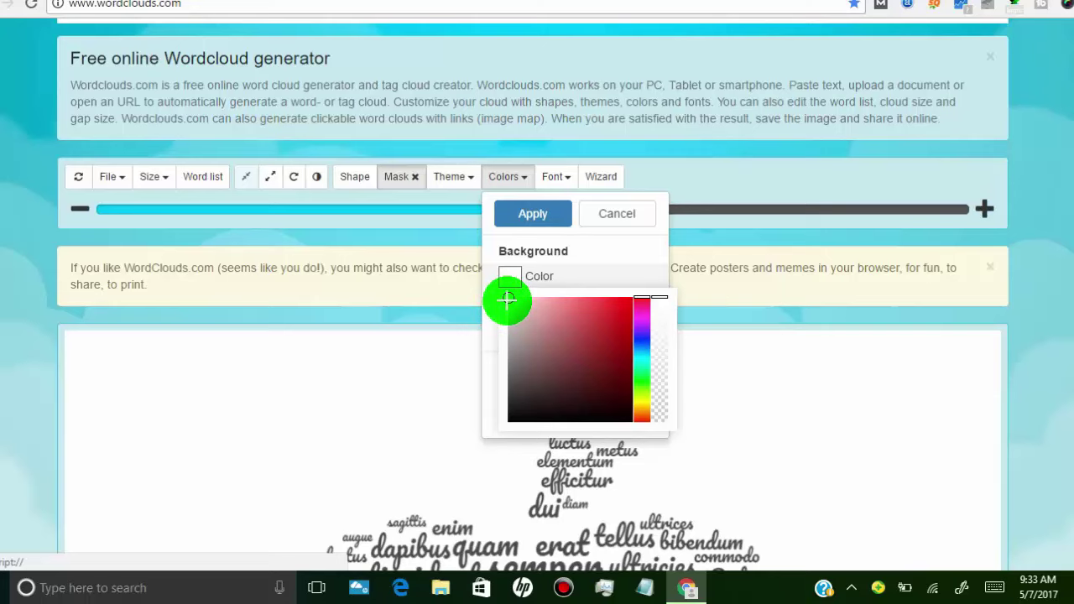
drag(507, 300, 500, 439)
click(611, 249)
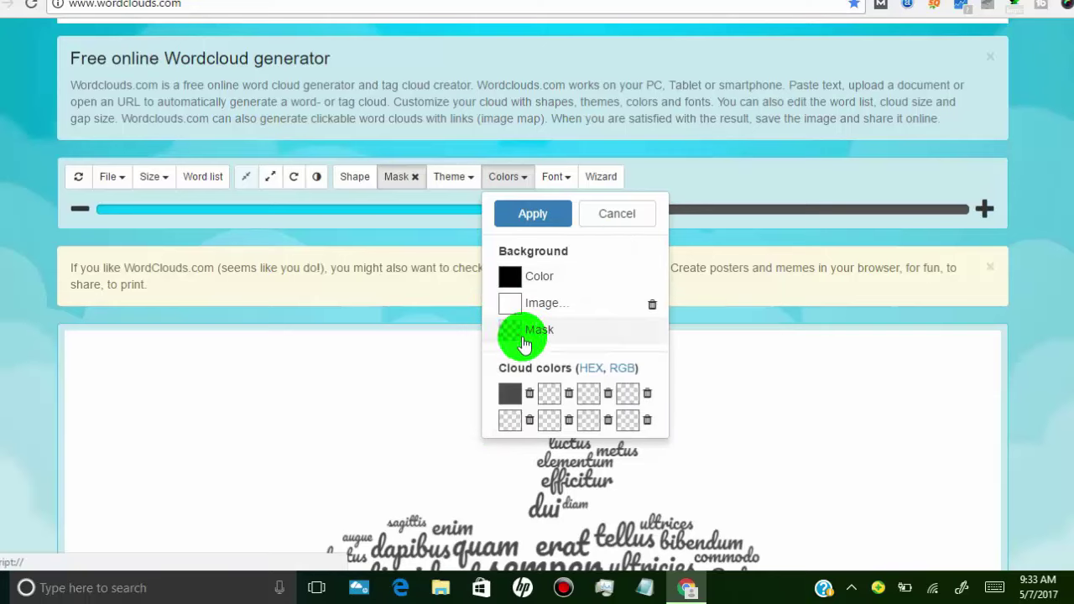
In the HEX colors dialog, set Color 1, Color 3, Color 5 and Color 7 to #ffffff
click(591, 367)
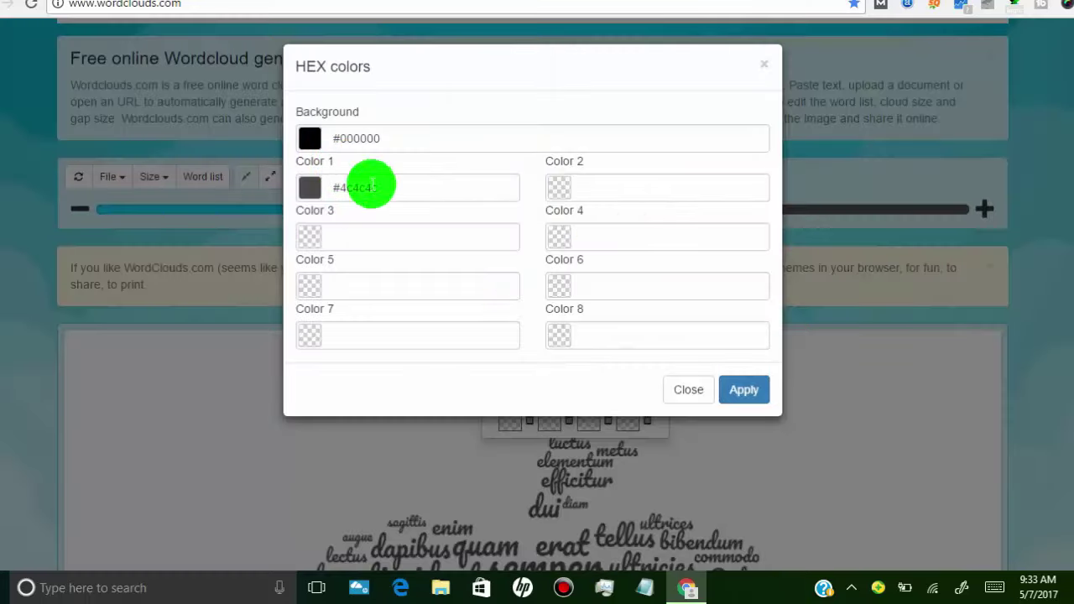
click(355, 187)
text(#ffffff)
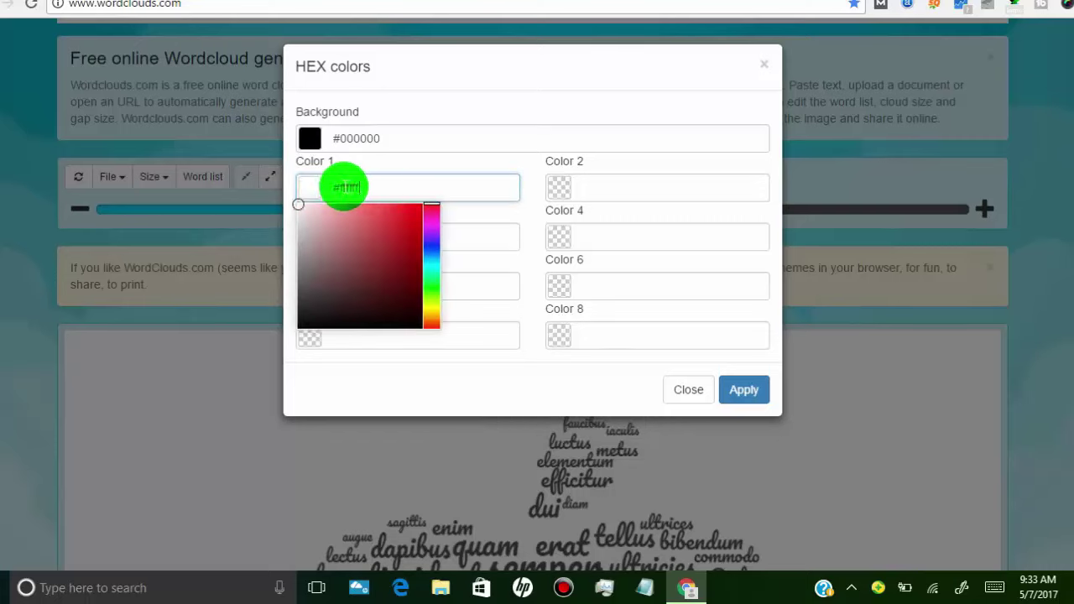
double_click(372, 186)
key(ctrl+c)
click(468, 238)
key(ctrl+v)
click(462, 285)
key(ctrl+v)
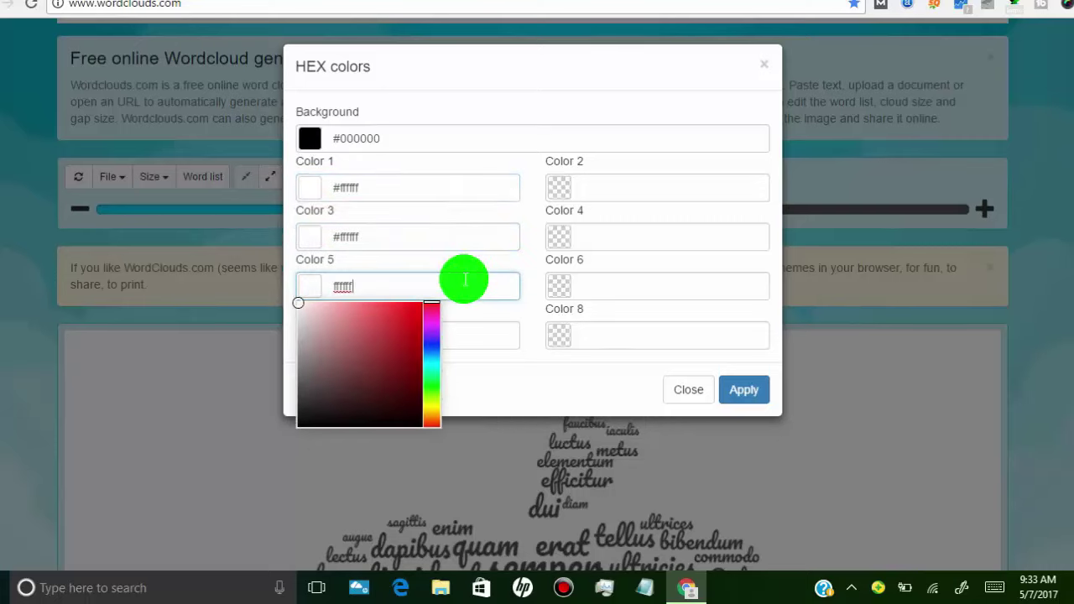
click(479, 333)
key(ctrl+v)
Set Color 2, Color 4, Color 6 and Color 8 to #ffffff, apply the HEX colors and look over the redrawn cloud
click(688, 187)
key(ctrl+v)
click(742, 237)
key(ctrl+v)
click(736, 276)
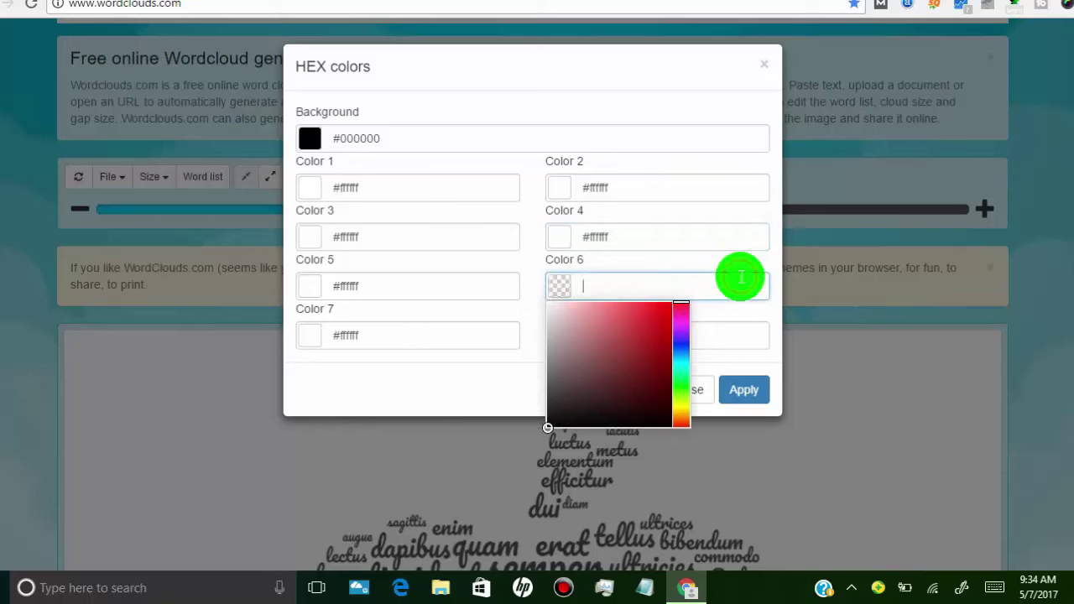
key(ctrl+v)
click(733, 336)
key(ctrl+v)
click(752, 397)
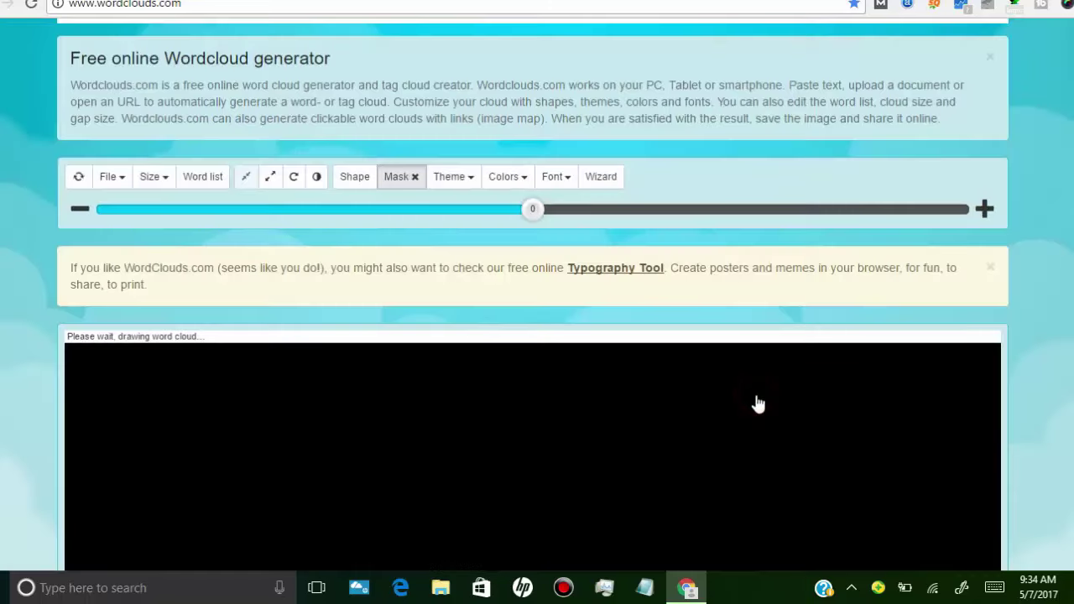
click(1044, 300)
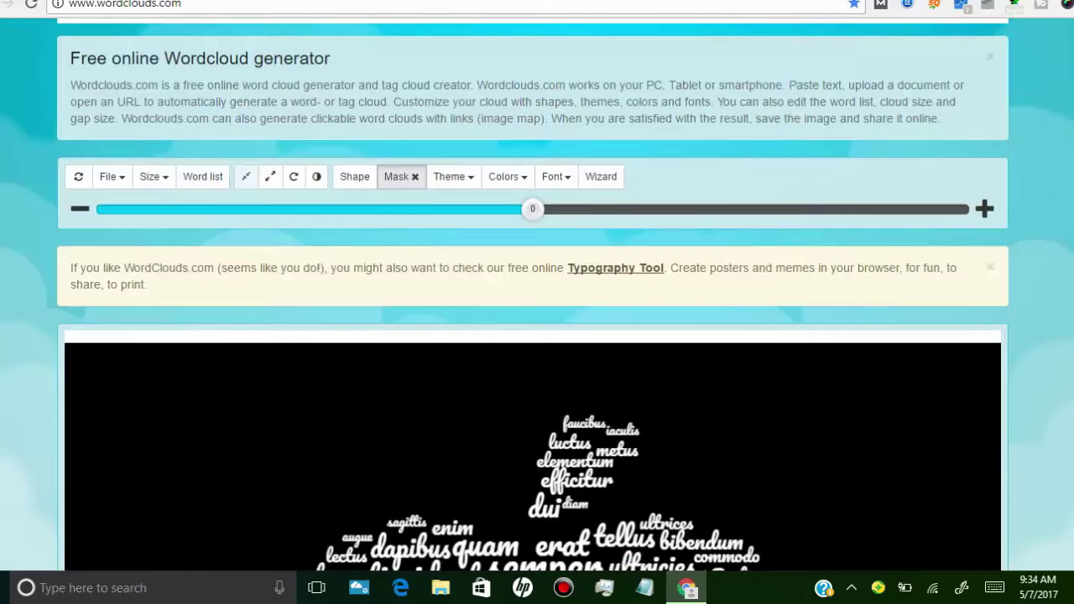
scroll(537, 335, down, 8)
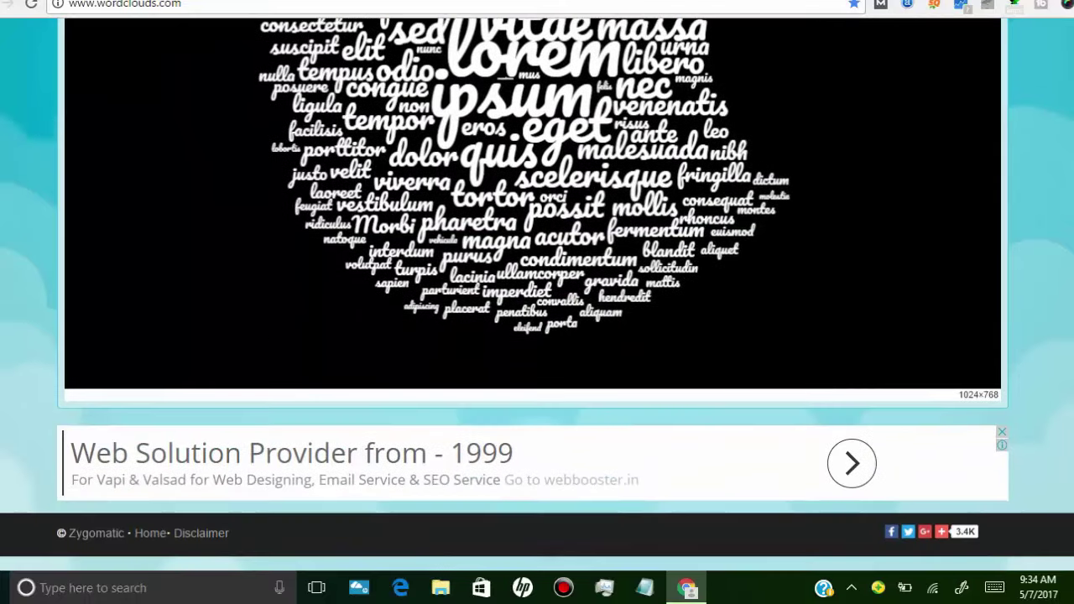
scroll(536, 336, up, 8)
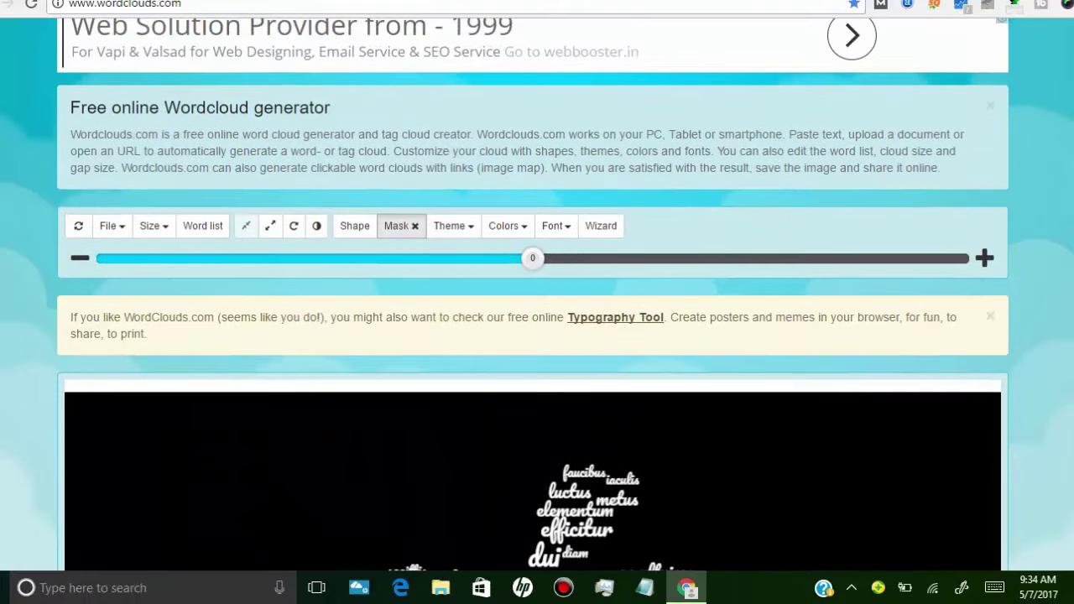
Change the word cloud's font to Bowlby One SC and look over the redrawn cloud
scroll(537, 336, down, 2)
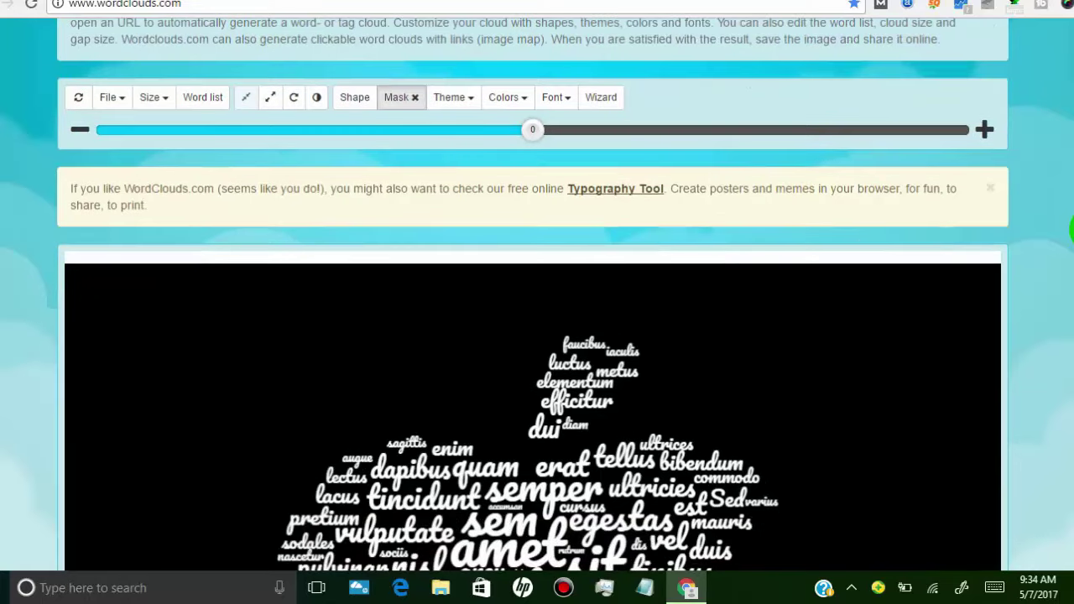
click(555, 99)
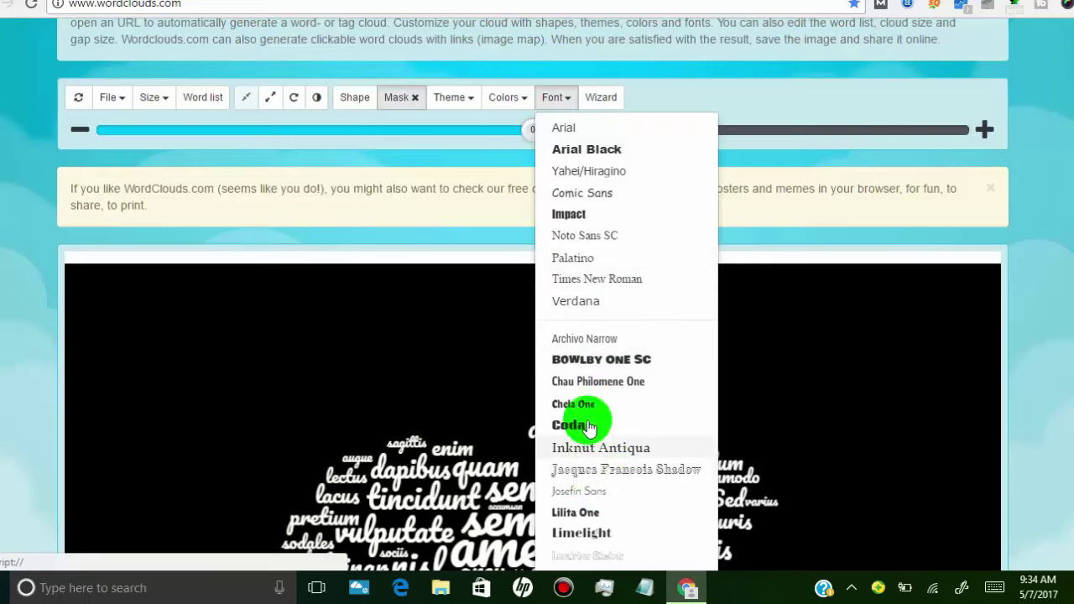
click(598, 362)
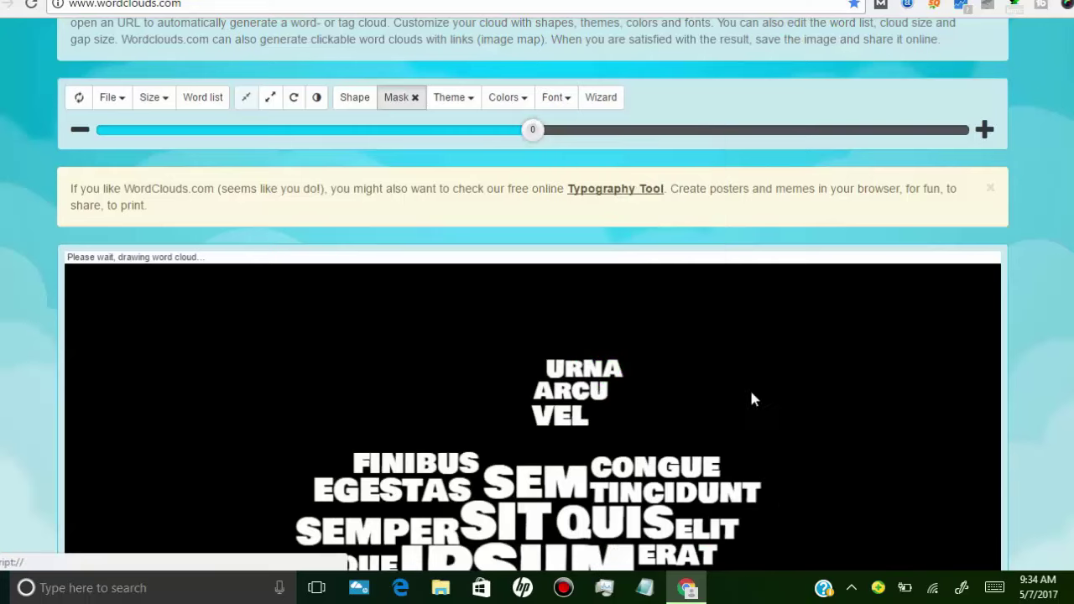
scroll(587, 361, down, 4)
scroll(517, 251, up, 4)
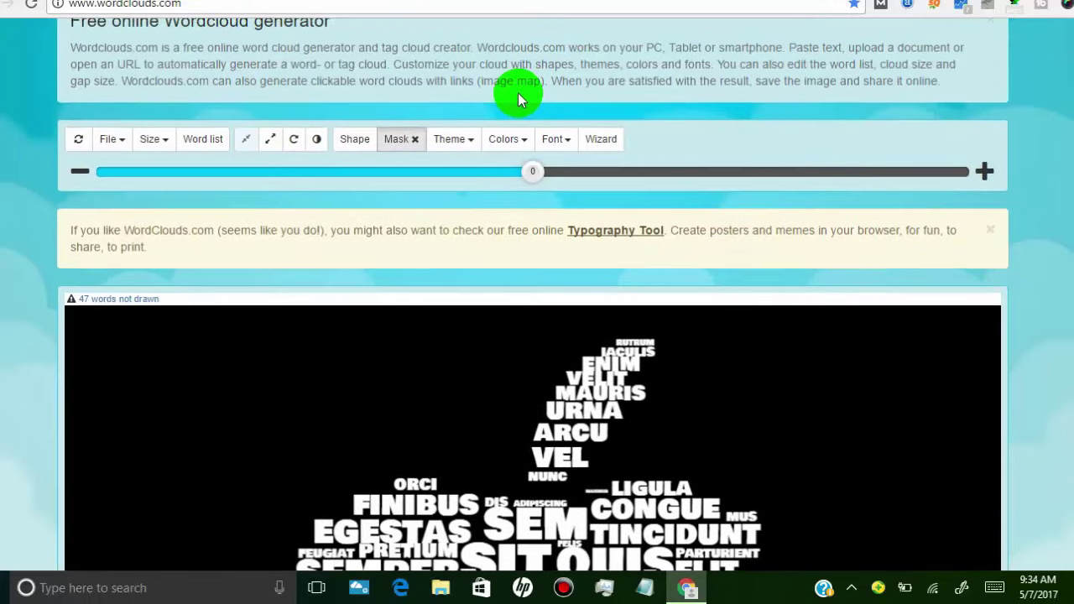
Browse the remaining fonts, view the Google font dialog and close it with the font family name left empty
click(554, 137)
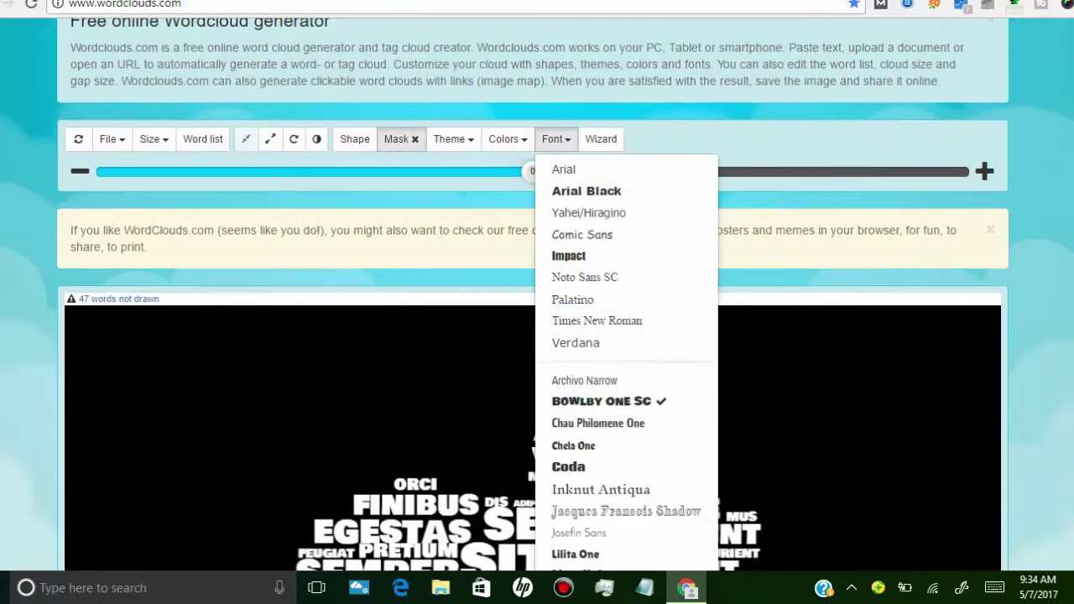
scroll(624, 390, down, 5)
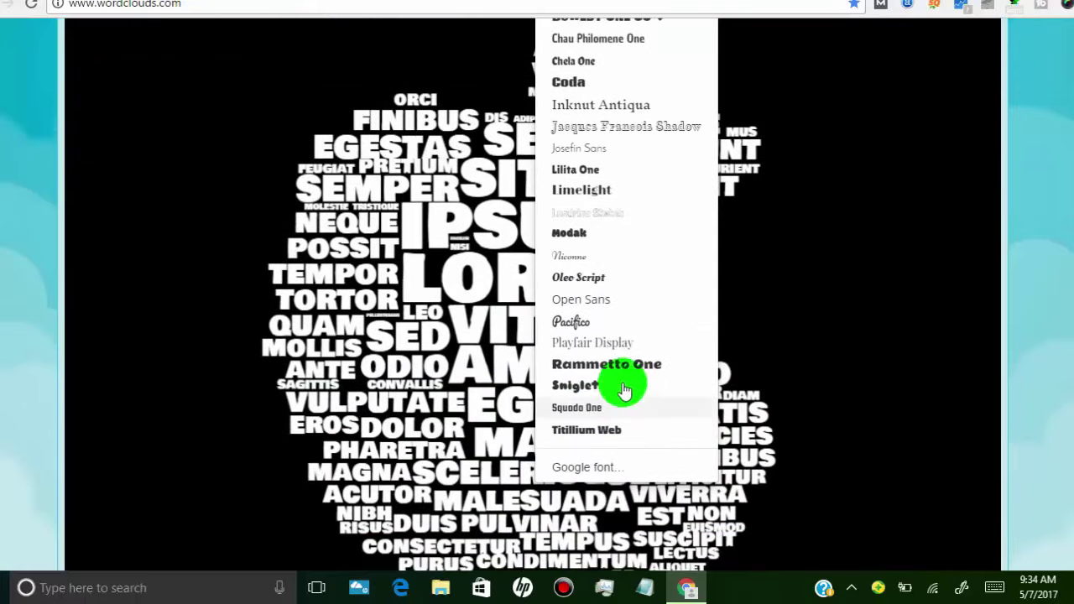
click(573, 468)
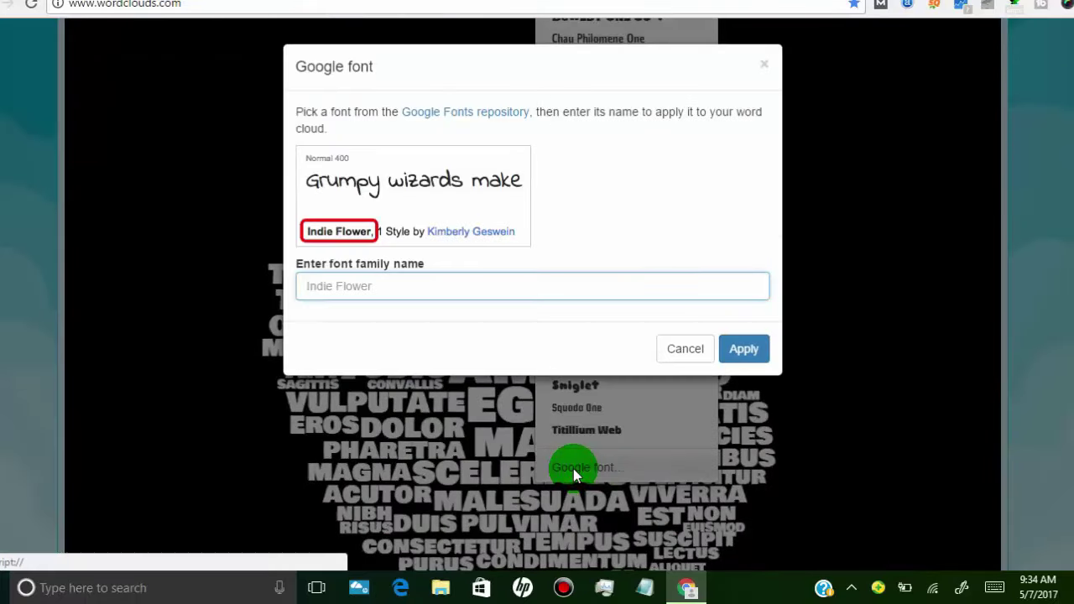
click(744, 350)
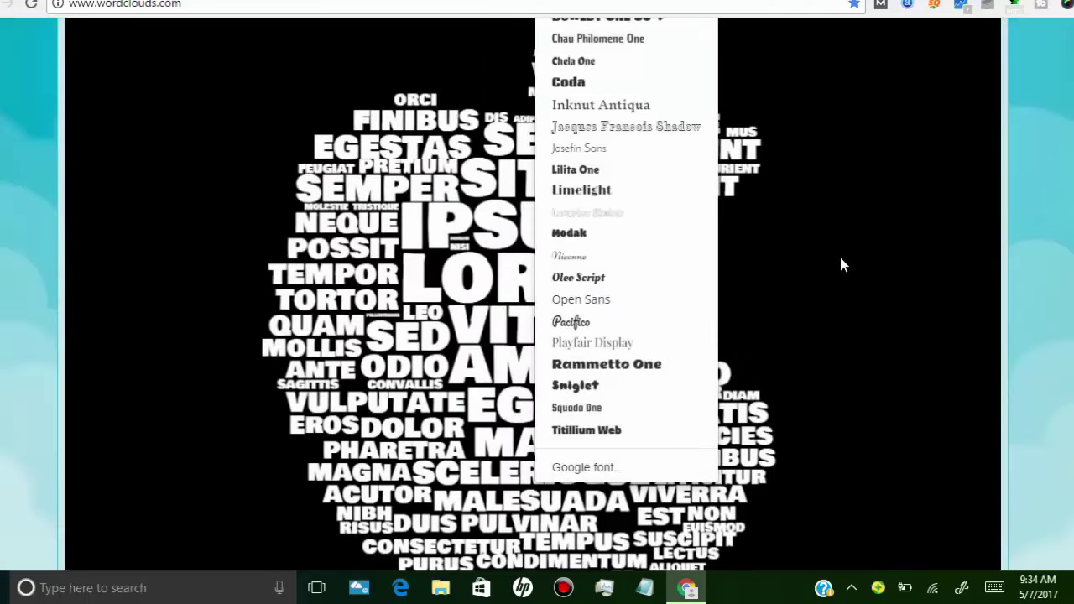
Change the word cloud's font to Rammetto One and look over the redrawn cloud
click(595, 364)
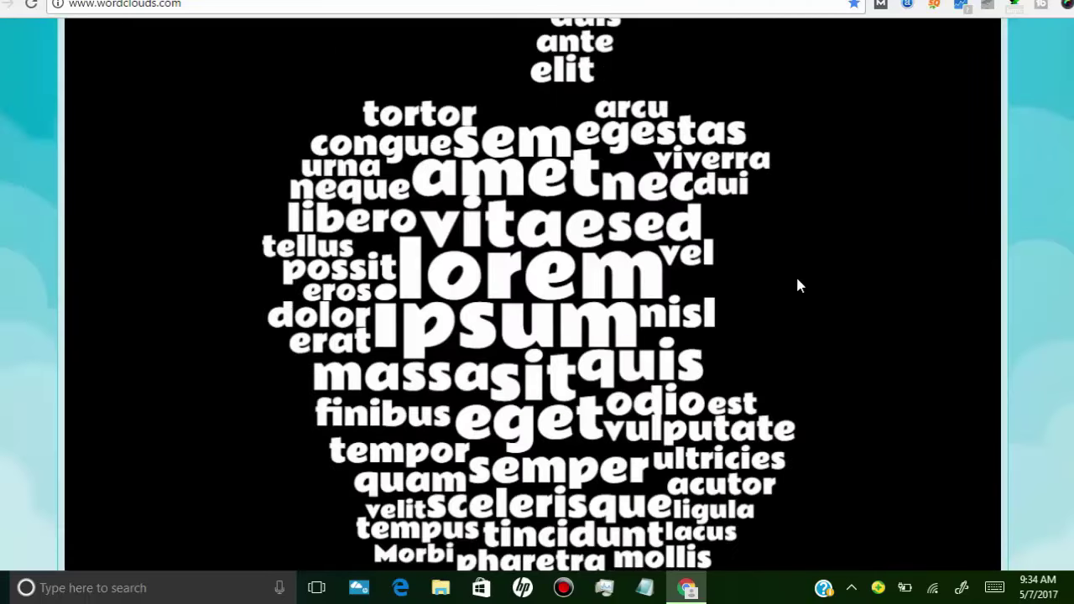
scroll(692, 148, up, 5)
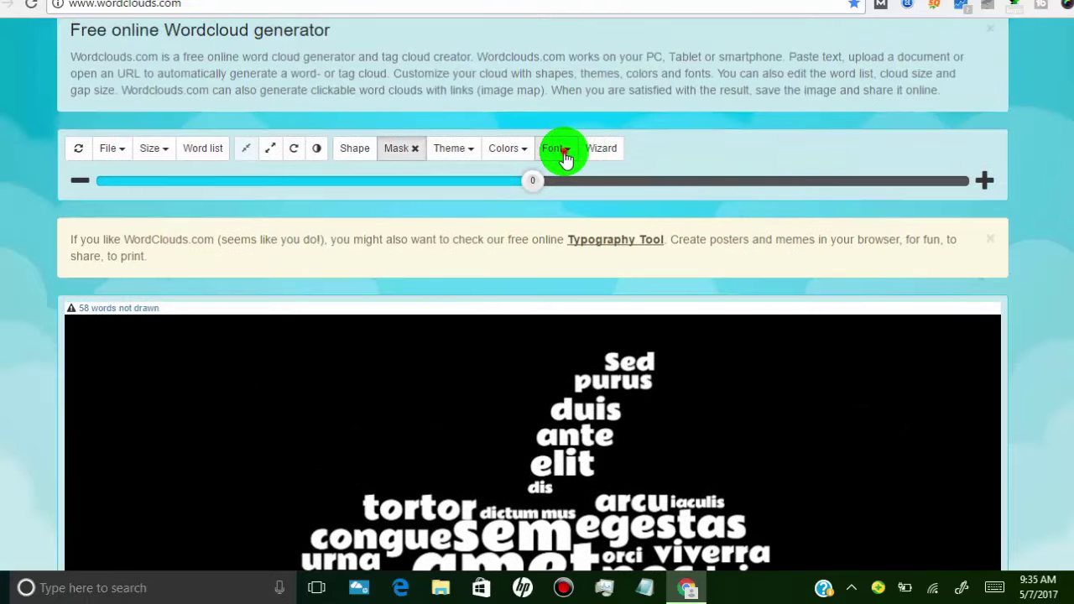
click(564, 157)
click(699, 148)
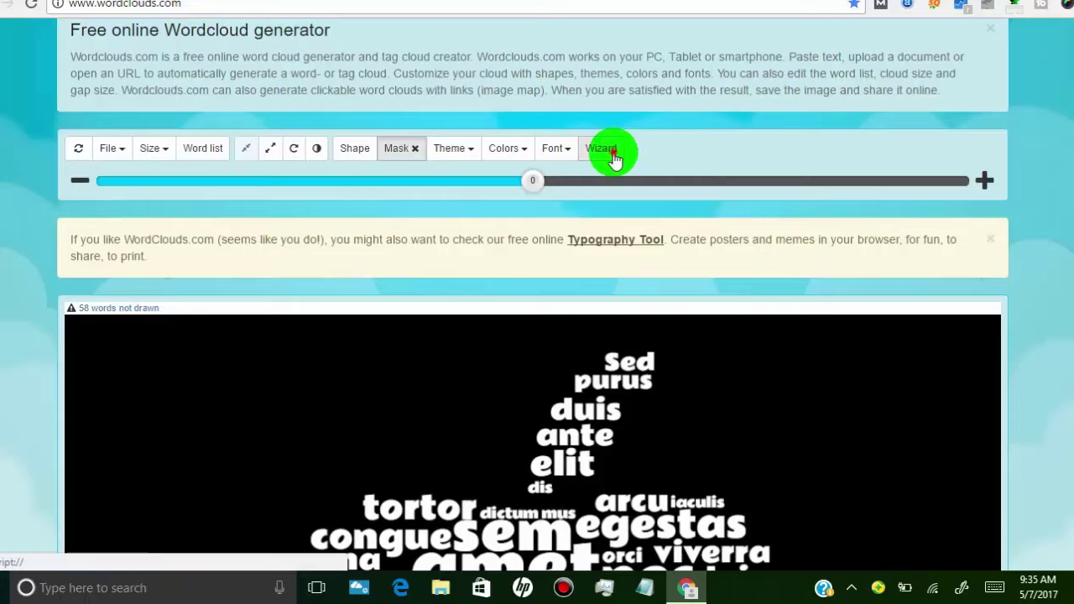
View the Wizard's ways of providing text and the Shape dialog's options for uploading a mask image, closing both dialogs
click(612, 152)
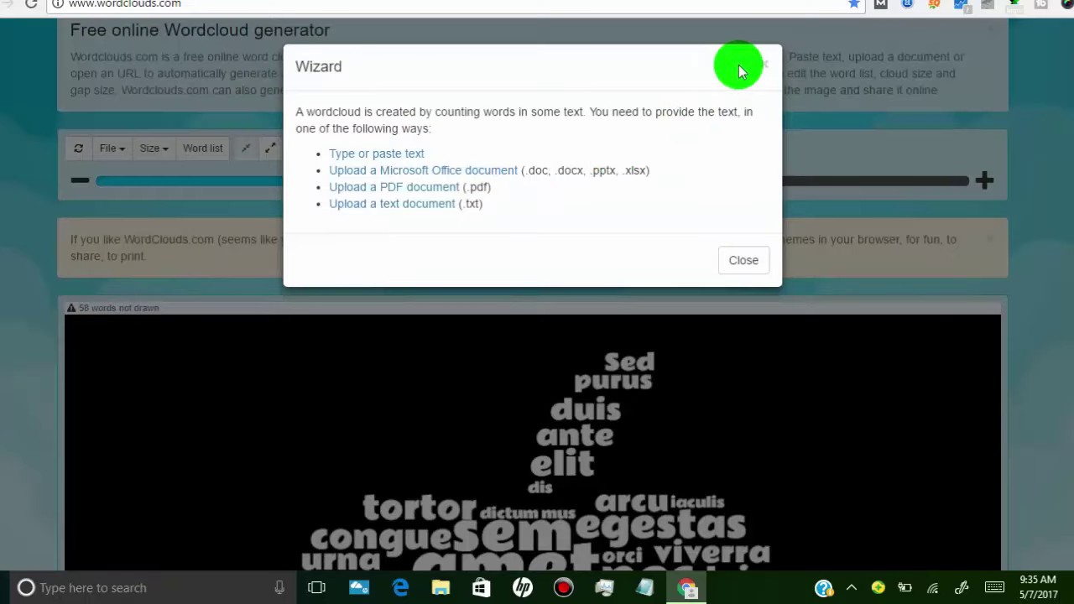
click(763, 63)
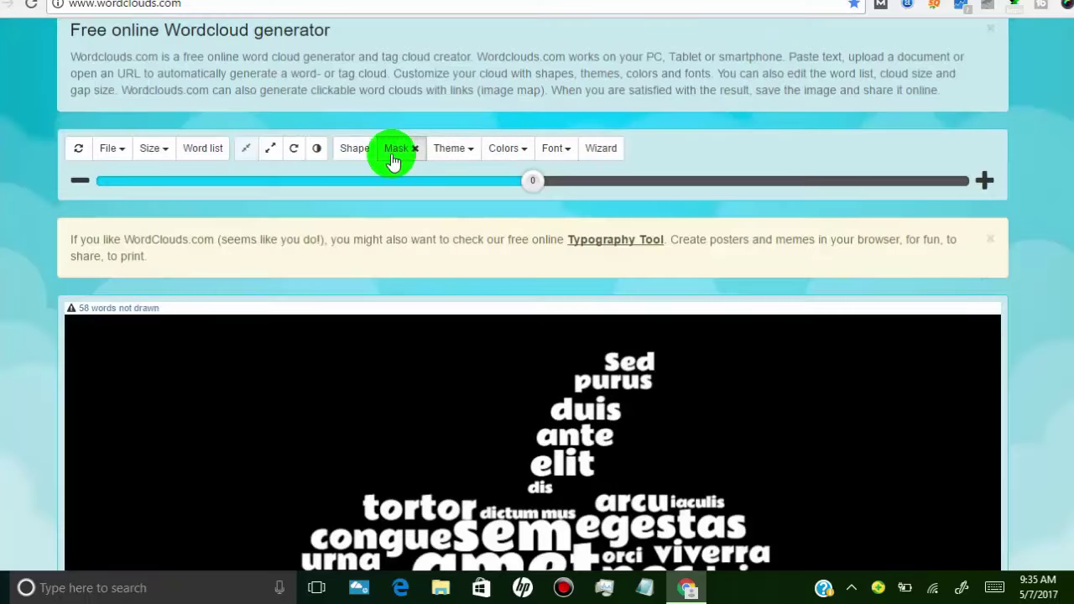
click(350, 157)
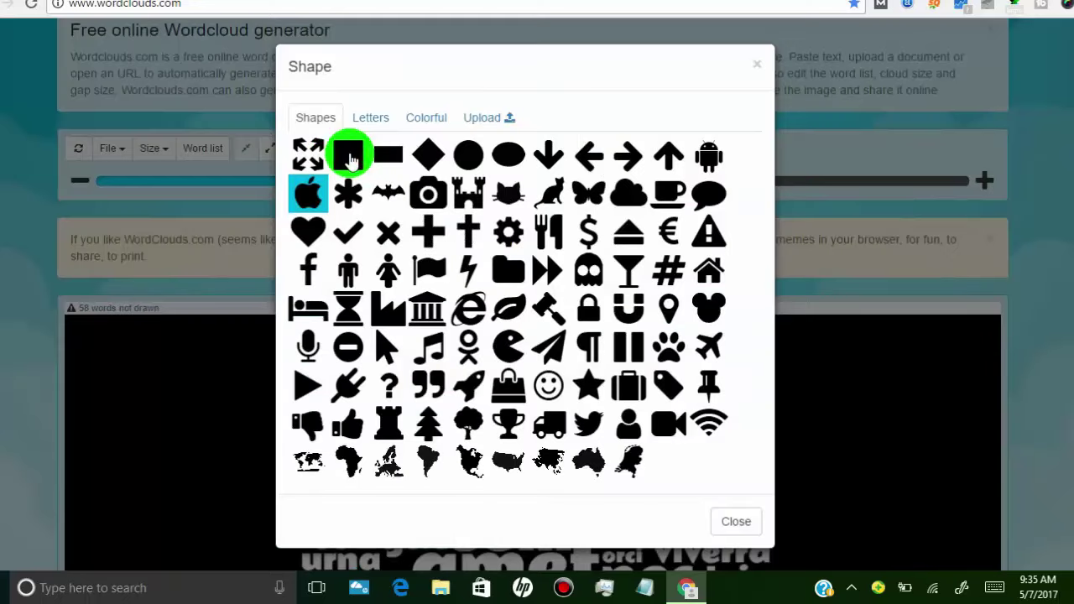
click(485, 122)
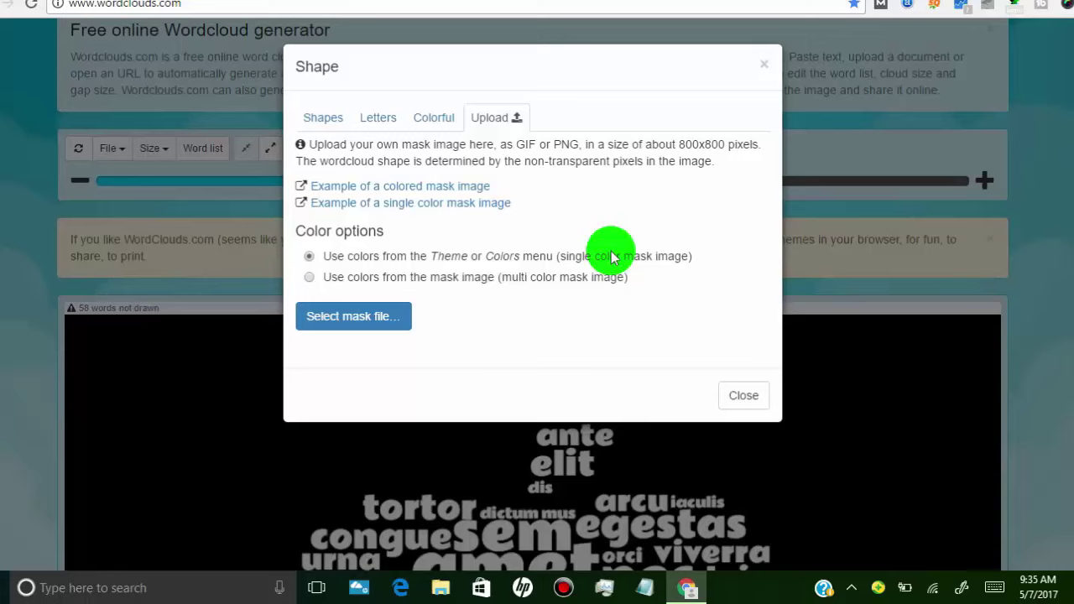
click(765, 64)
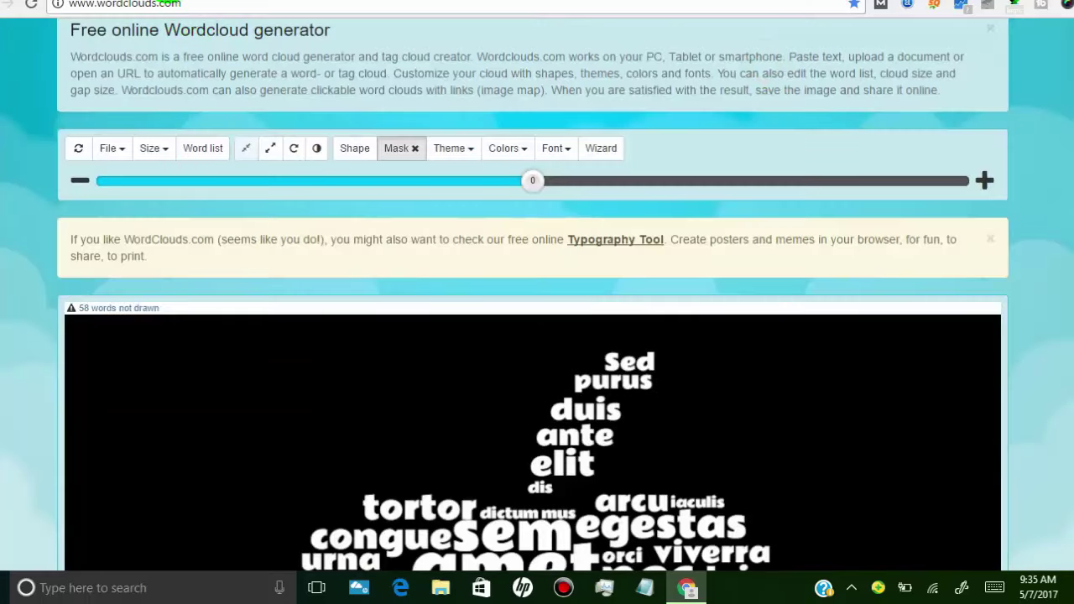
Search Google for logomakr in a new browser tab, open the Logomakr site and dismiss its intro video
key(ctrl+t)
text(lofo)
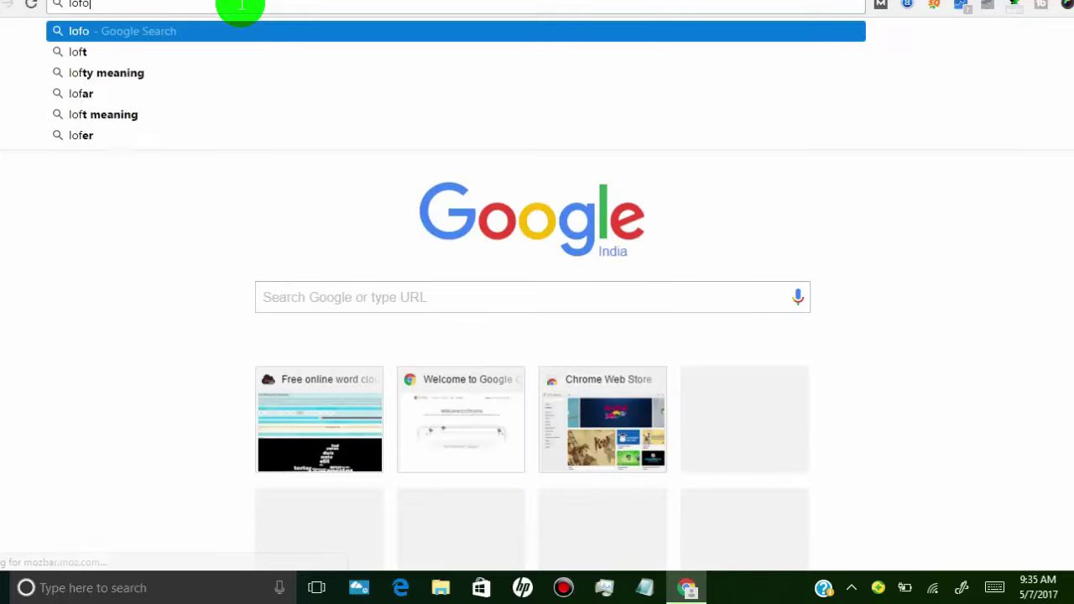
key(BackSpace)
text(gomak)
click(109, 75)
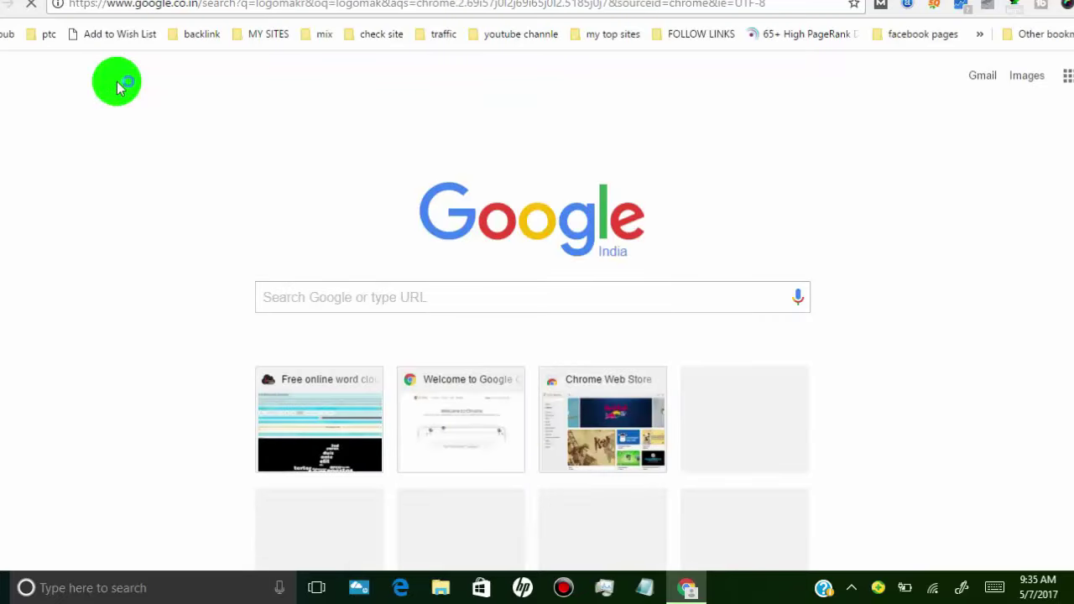
click(244, 173)
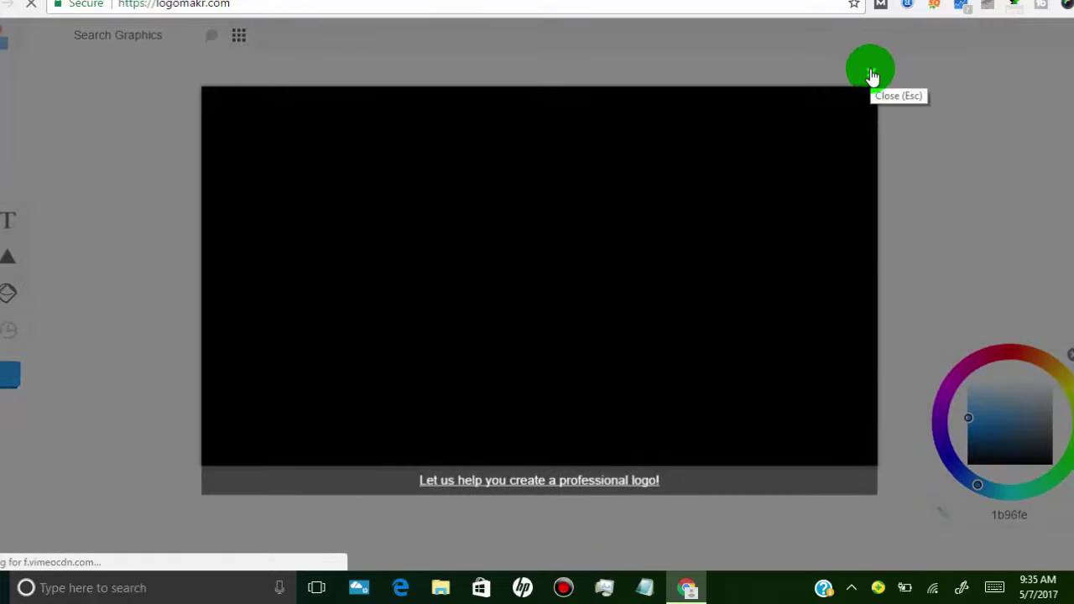
click(870, 74)
Search the Logomakr graphics for "like" and add a solid black thumbs-up hand to the canvas
click(171, 36)
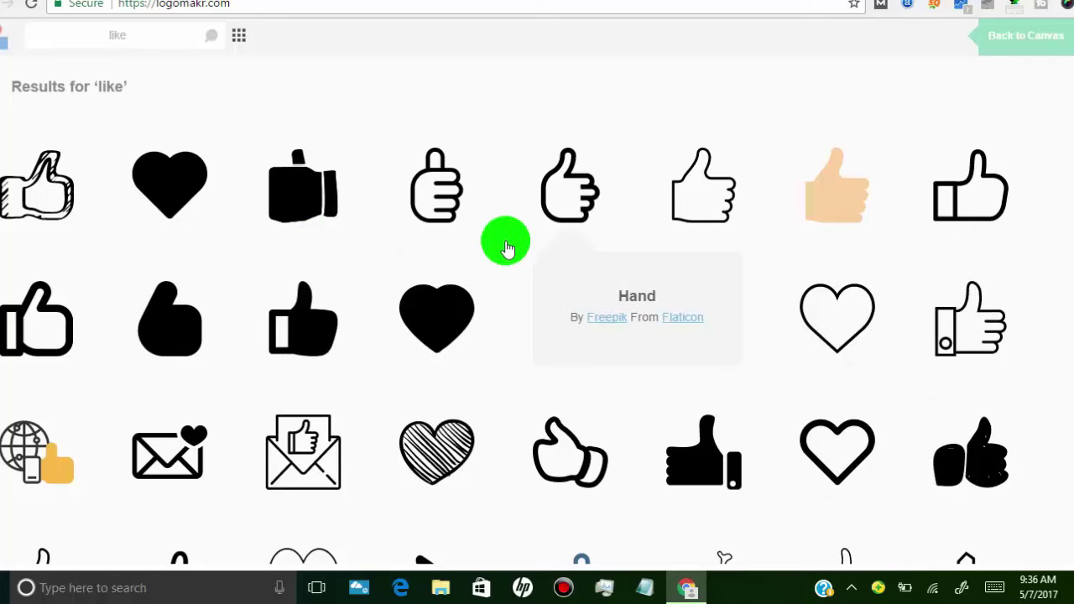
scroll(1053, 251, down, 4)
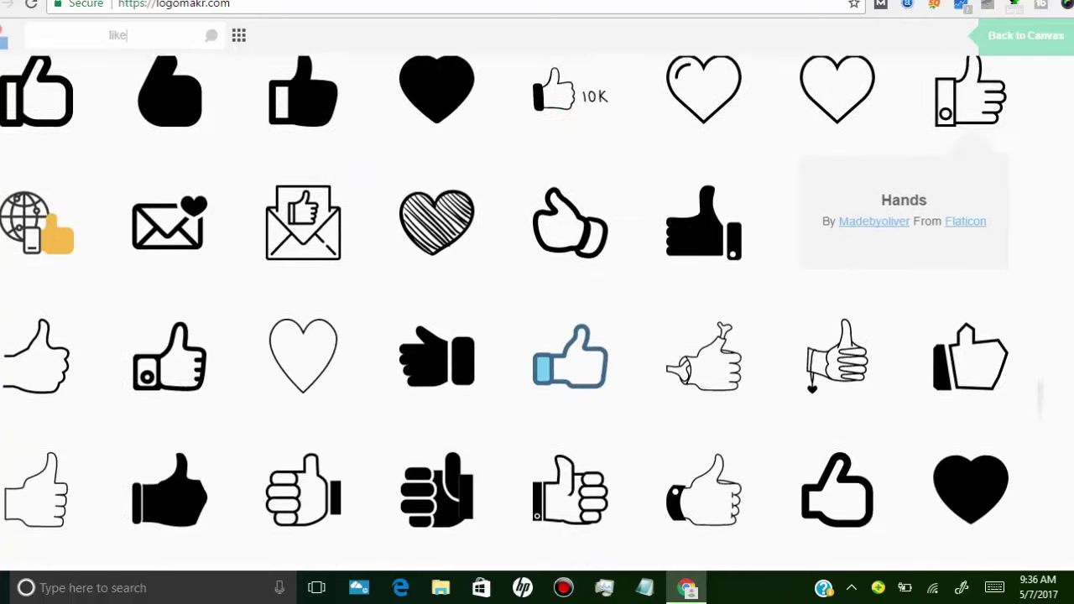
scroll(1049, 314, down, 2)
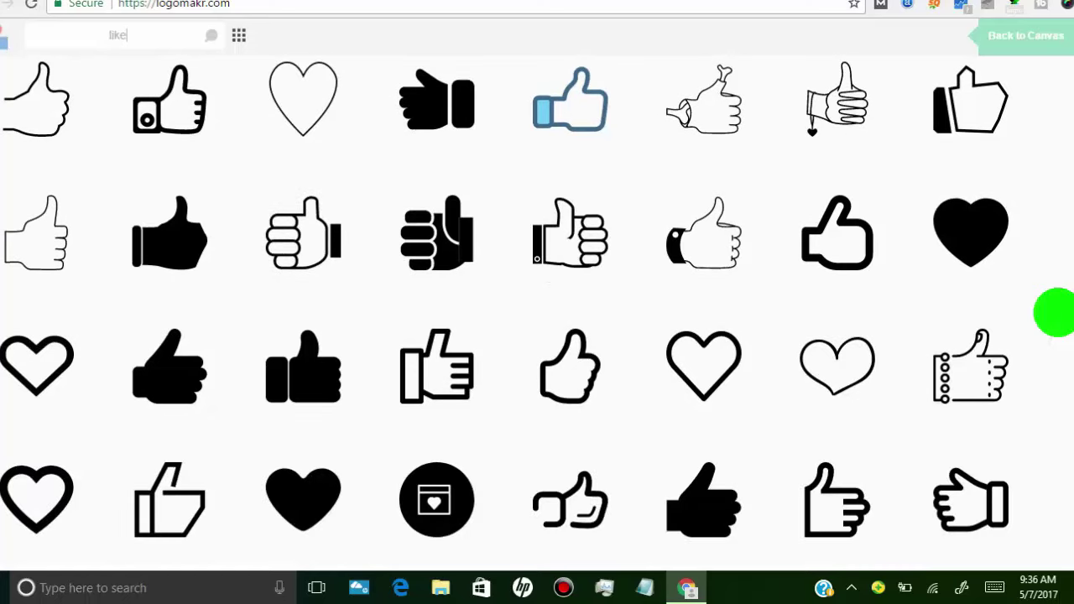
scroll(1050, 293, down, 2)
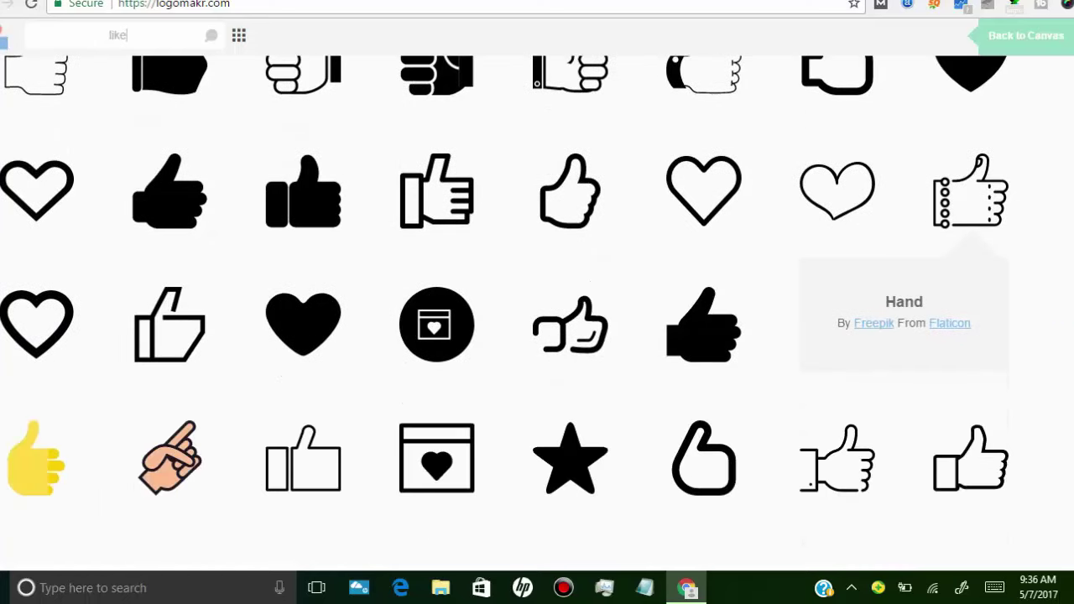
scroll(1054, 302, down, 3)
scroll(1056, 356, down, 1)
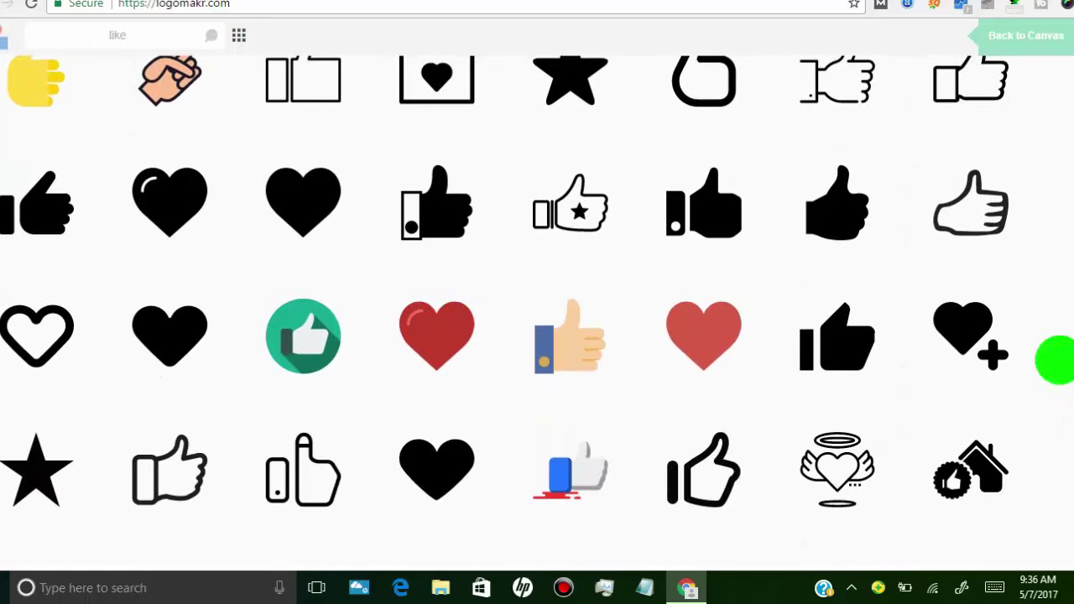
click(848, 216)
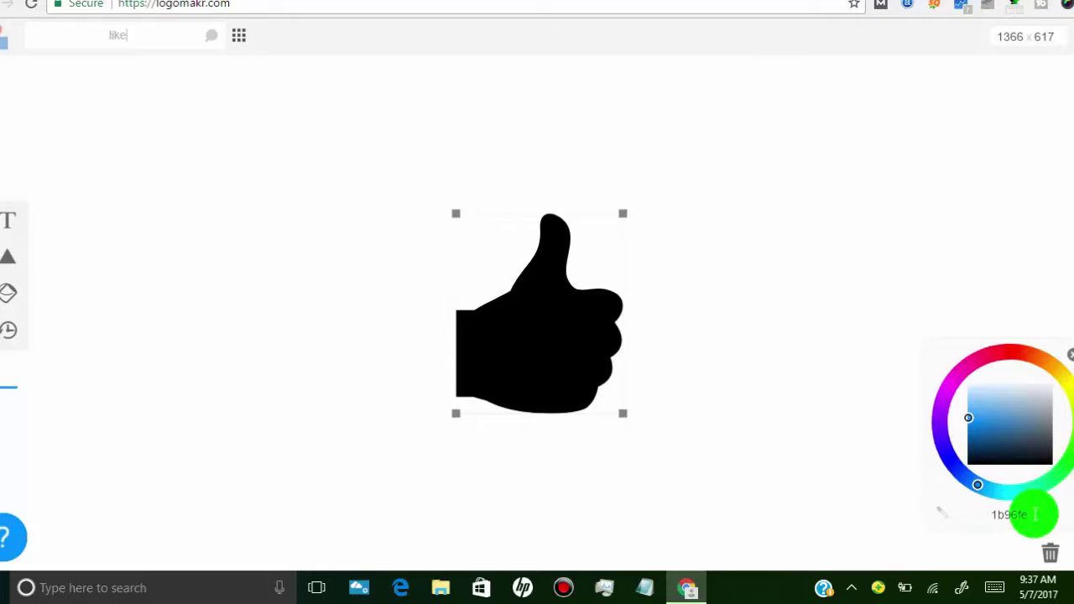
Set the thumbs-up graphic's color to ffffff and download it as a free PNG file, closing the pricing offer
key(BackSpace)
key(BackSpace)
key(BackSpace)
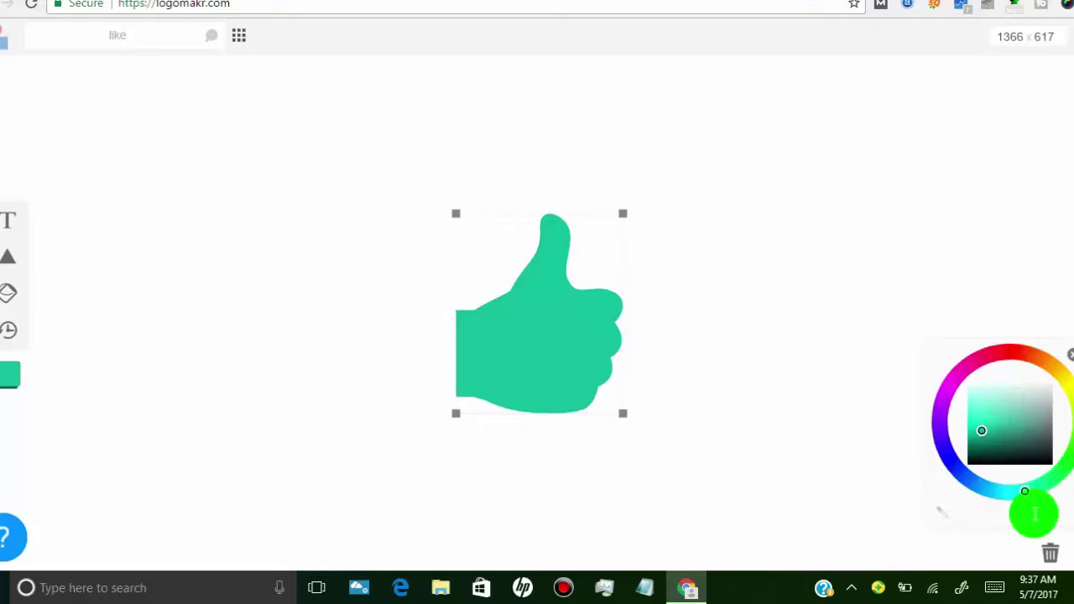
text(ffffff)
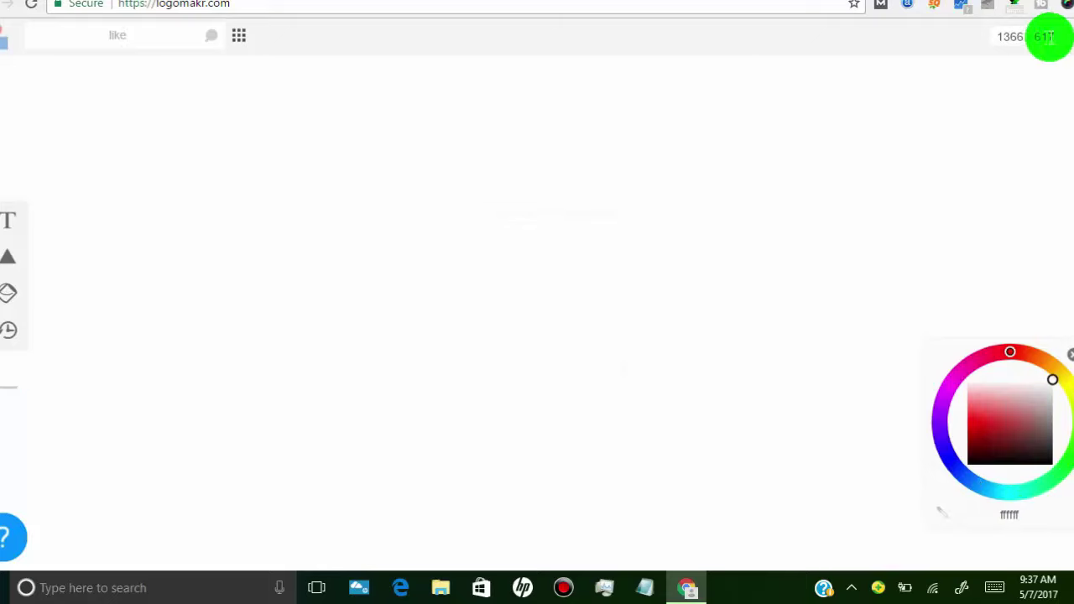
click(1067, 38)
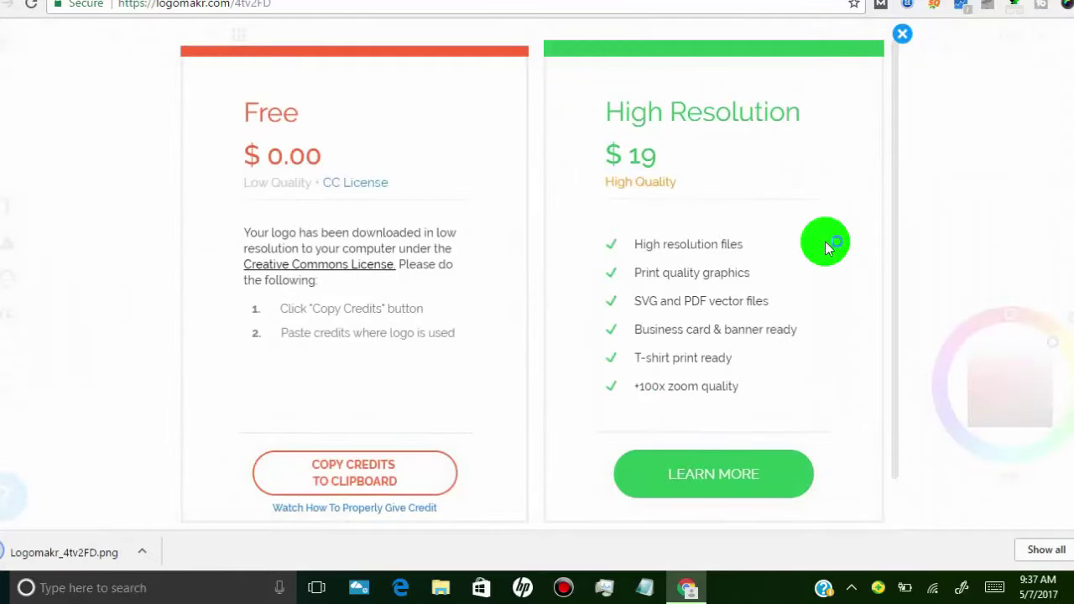
click(901, 36)
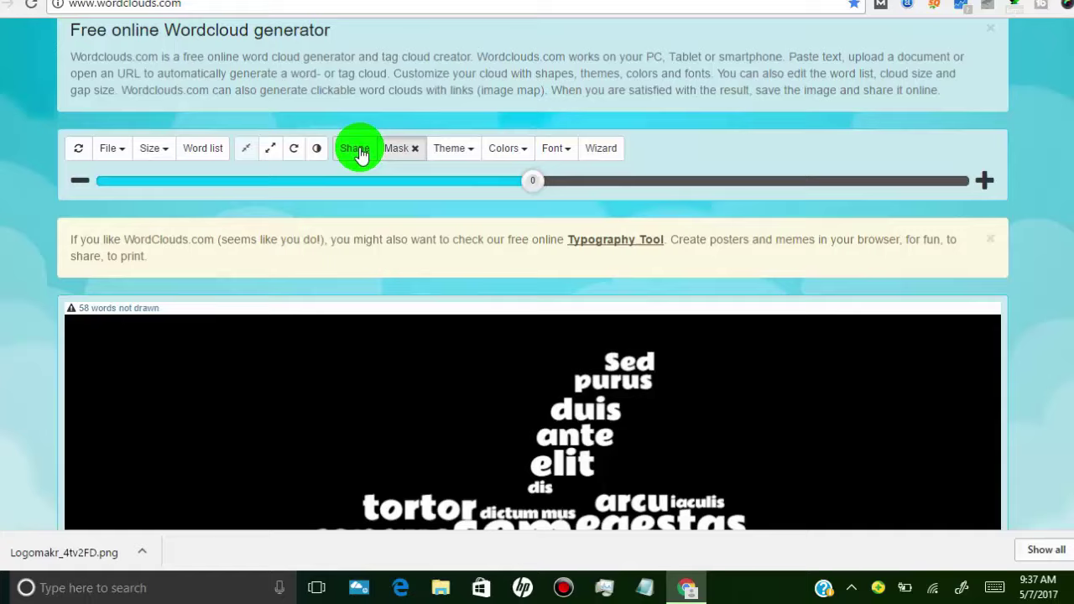
Switch back to WordClouds.com and upload Logomakr_4tv2FD from Downloads as a single color mask image, dismissing the Wizard dialog
click(356, 149)
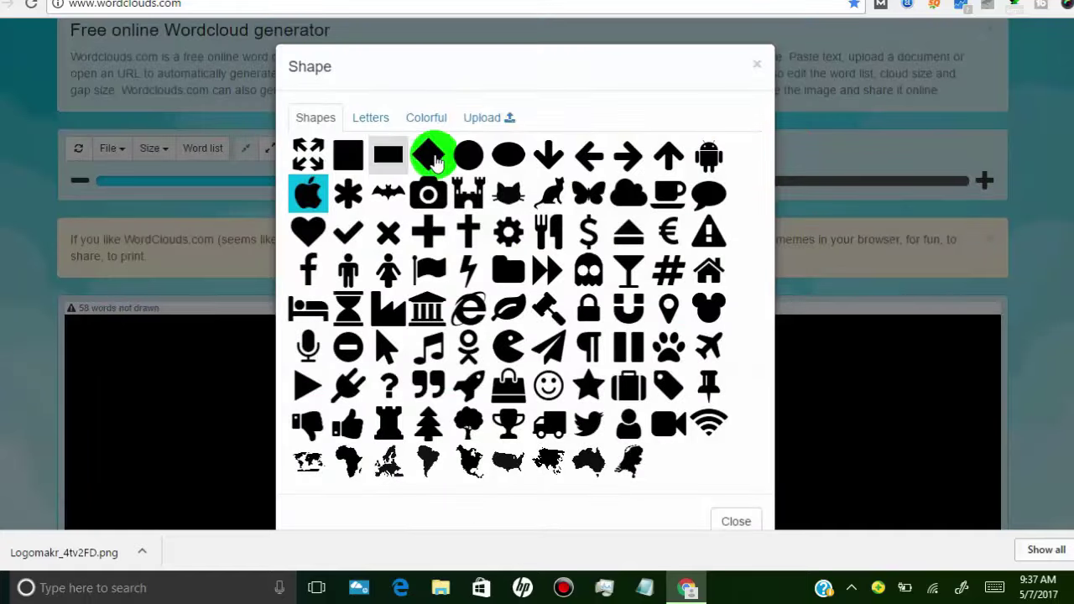
click(479, 117)
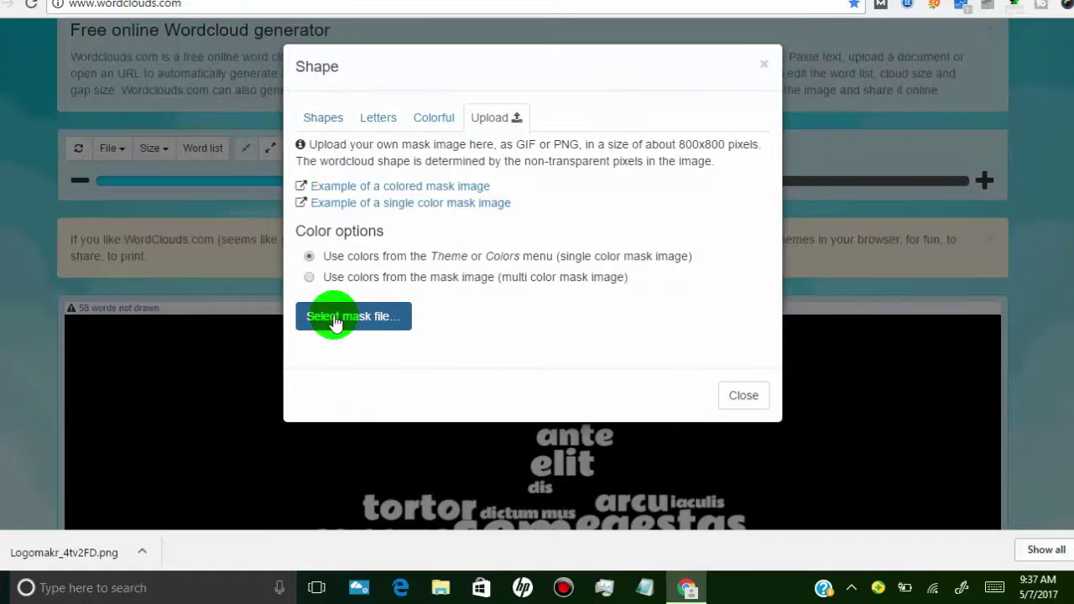
click(334, 318)
click(436, 260)
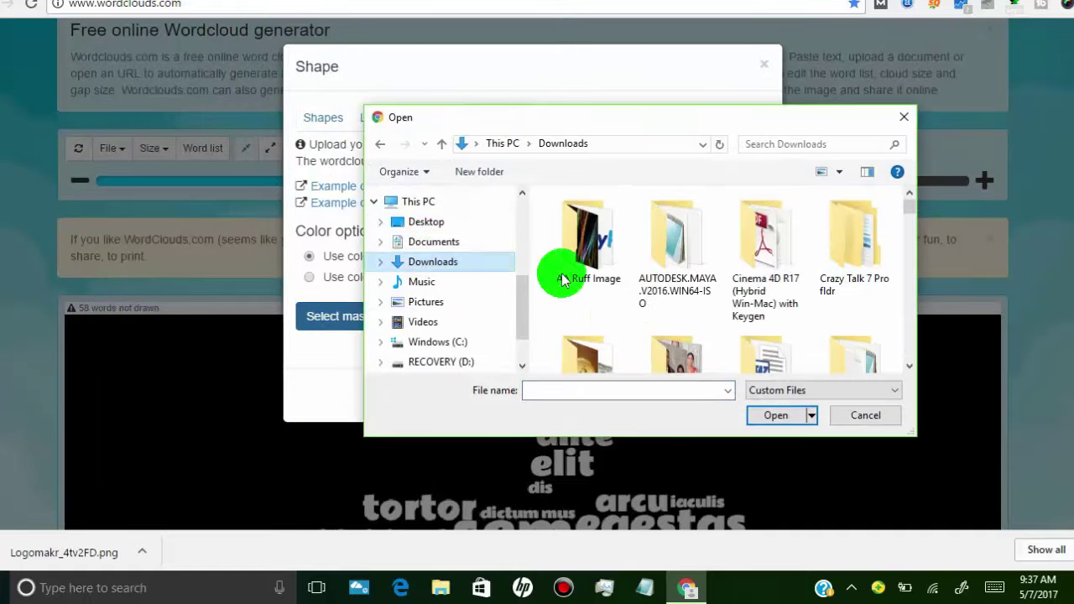
drag(914, 213, 906, 300)
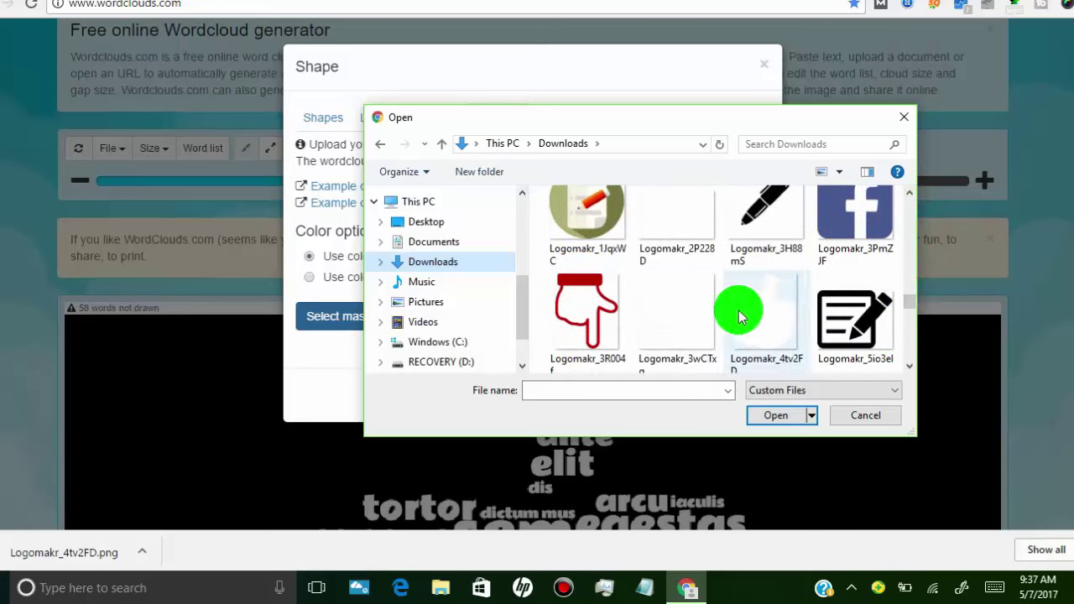
click(766, 319)
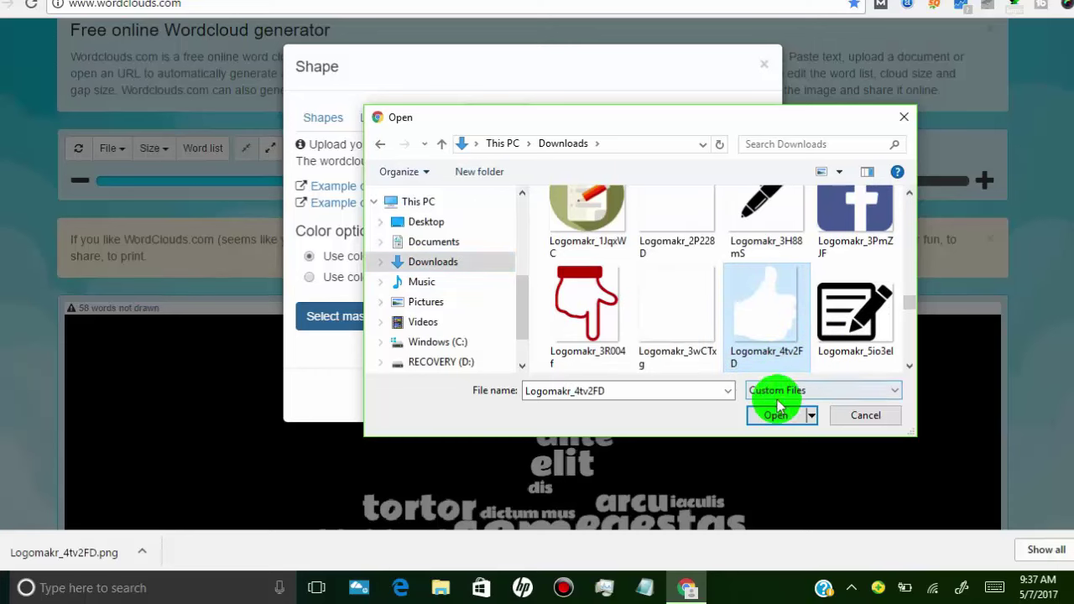
click(778, 417)
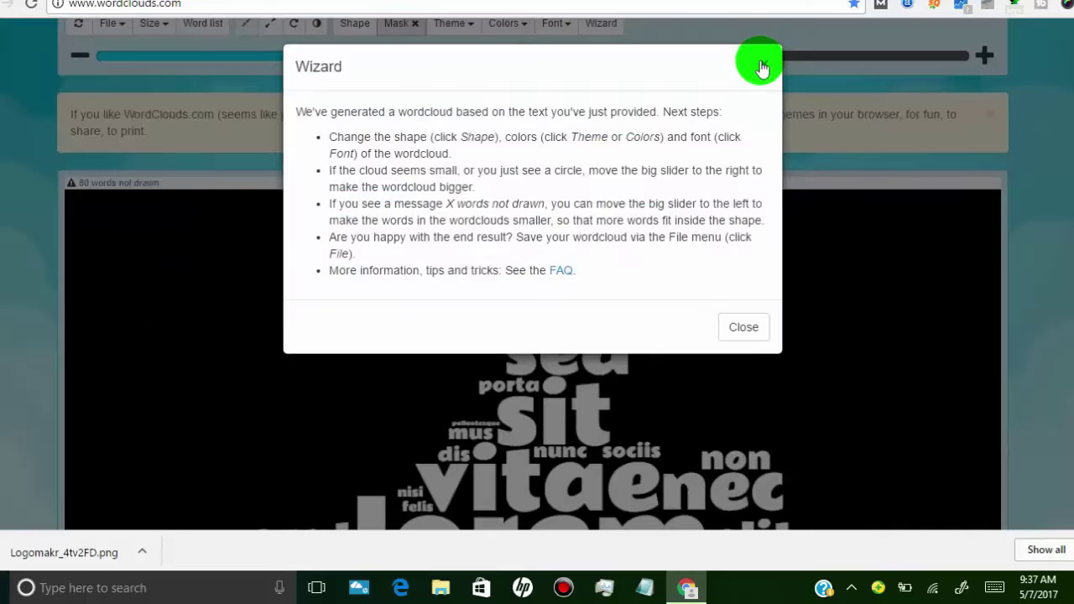
click(761, 67)
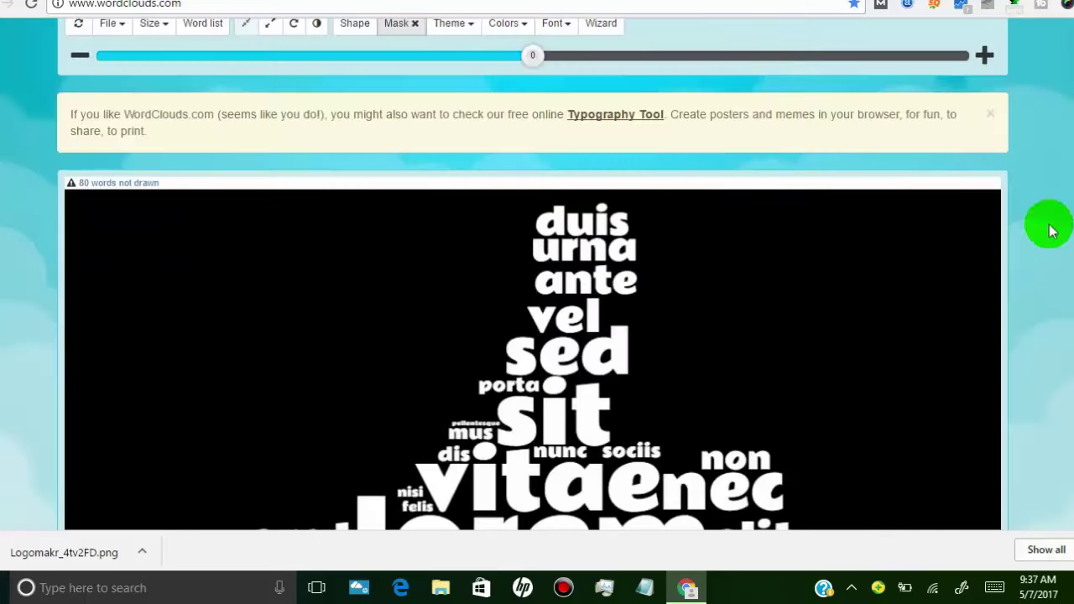
Examine the whole redrawn thumbs-up word cloud and how its words fill the mask
scroll(537, 277, down, 6)
scroll(536, 277, up, 3)
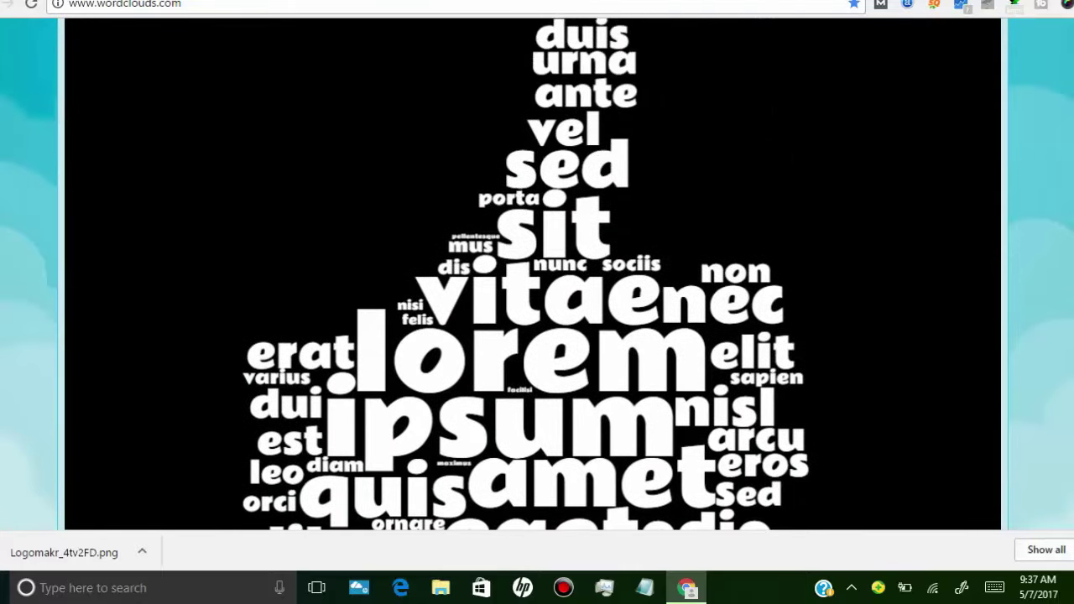
scroll(537, 277, down, 3)
scroll(537, 273, up, 7)
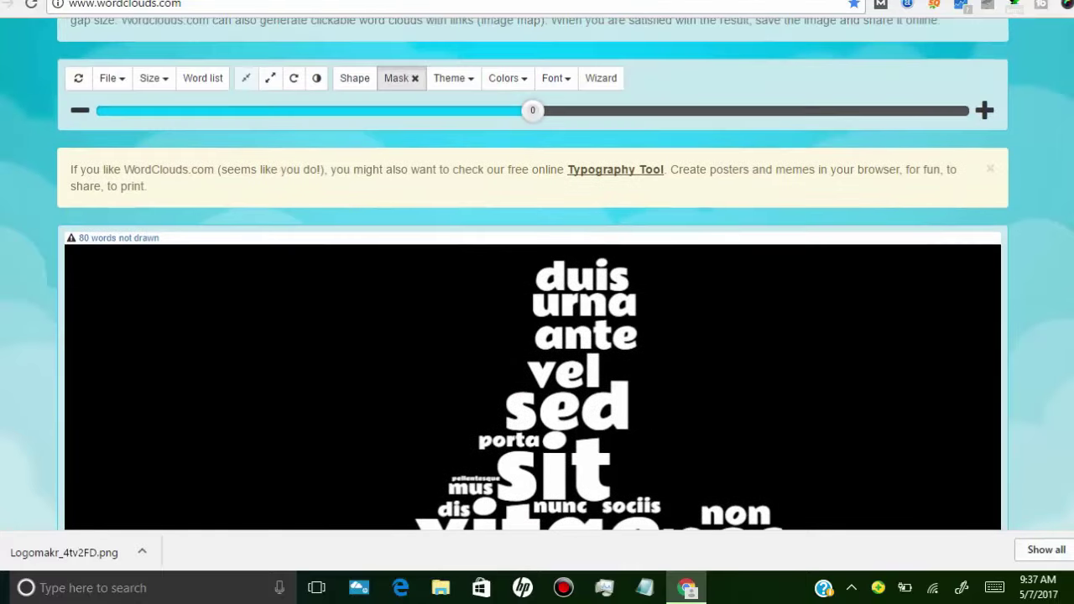
scroll(537, 277, down, 5)
scroll(537, 276, up, 8)
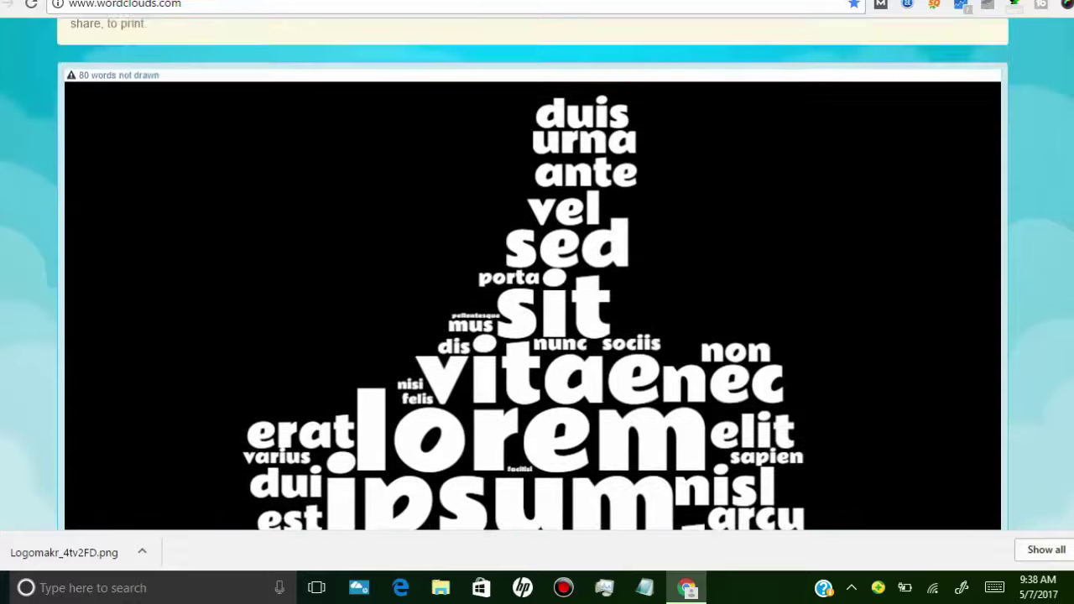
scroll(536, 277, down, 8)
scroll(537, 276, up, 5)
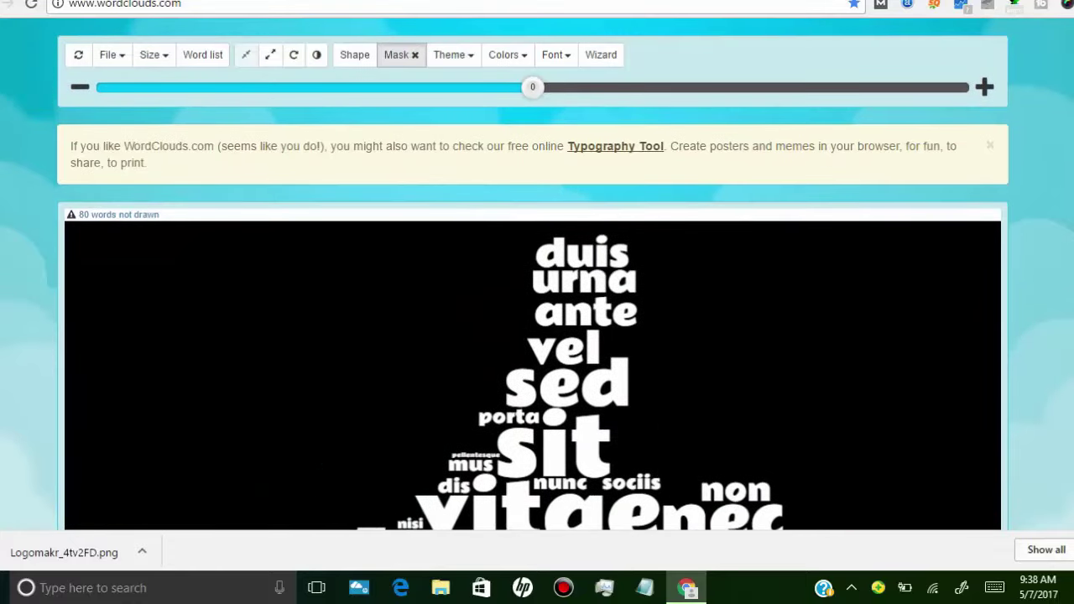
Reduce the word cloud's size to -27 and finally to -50, checking the redrawn thumbs-up shape
scroll(904, 265, down, 2)
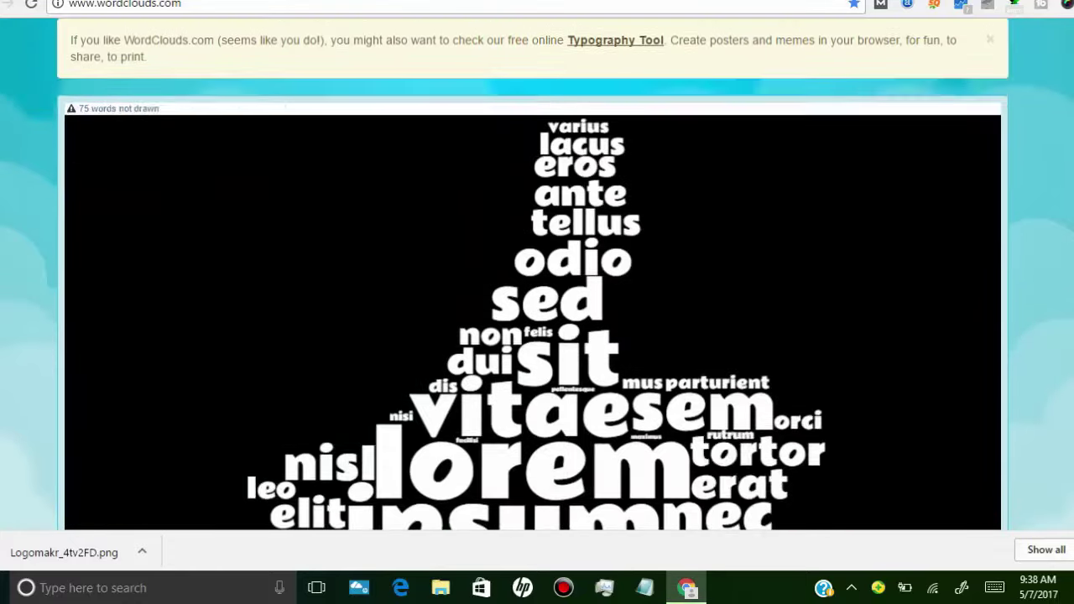
scroll(904, 265, up, 3)
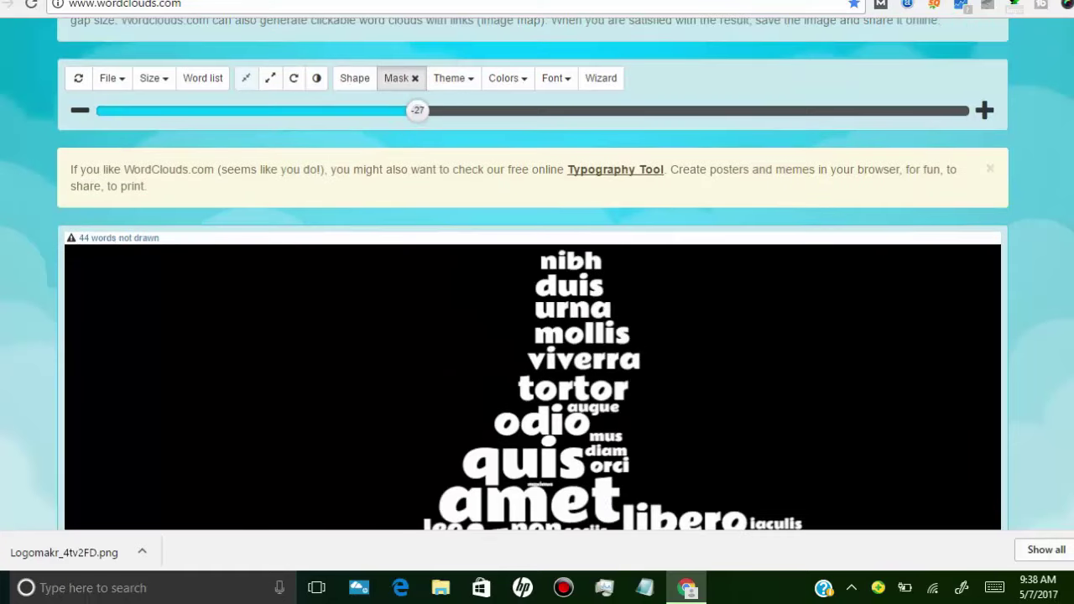
scroll(536, 335, down, 4)
scroll(537, 335, up, 5)
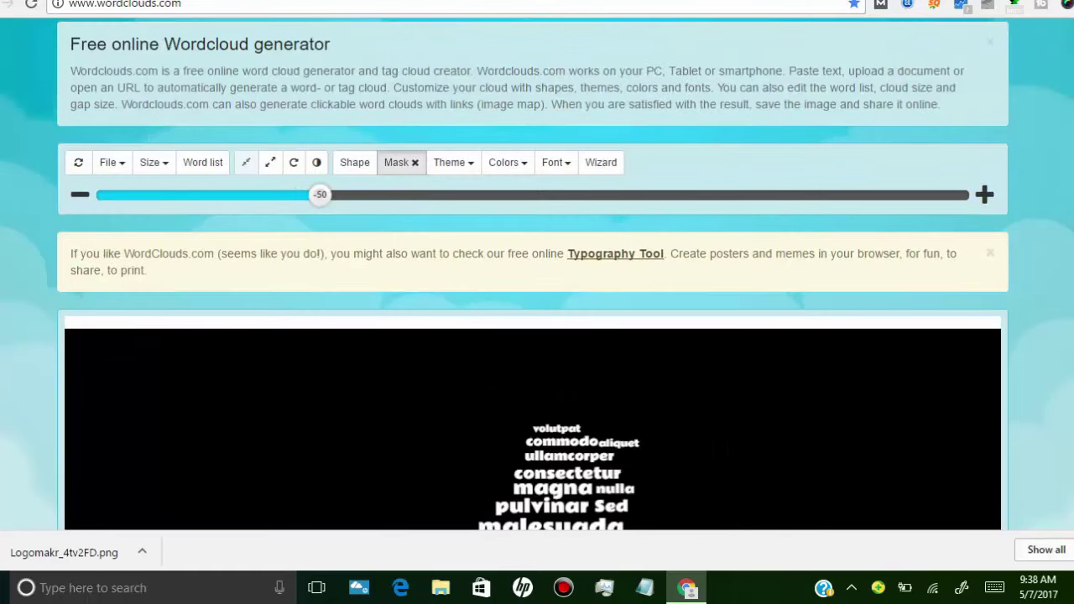
Set the word cloud's size to -29 and check how the words fill the thumbs-up shape
scroll(314, 168, down, 4)
scroll(314, 168, up, 3)
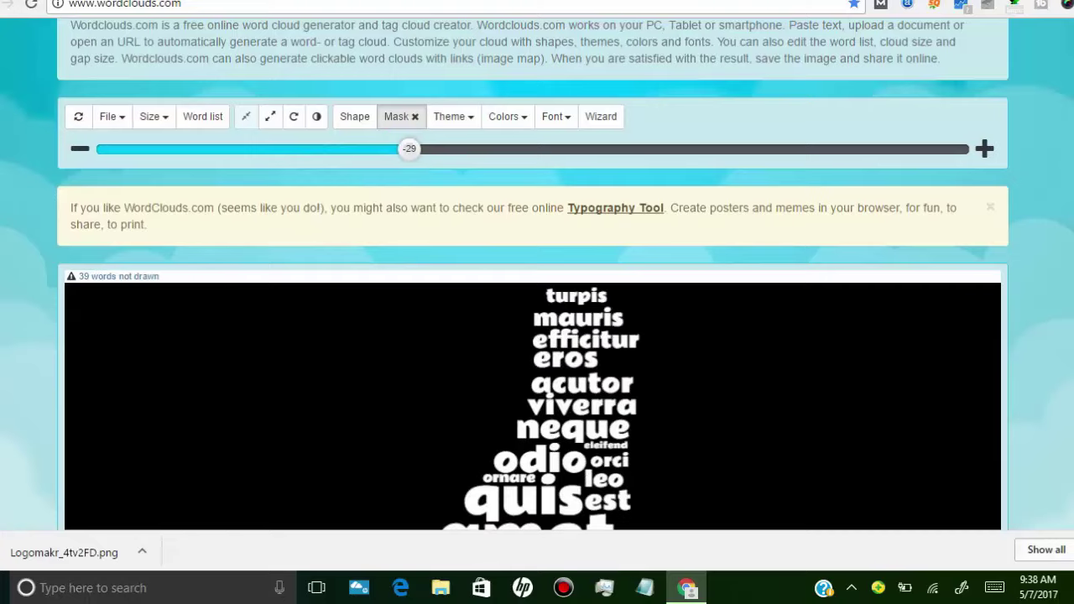
scroll(537, 335, down, 5)
scroll(537, 336, up, 6)
Try a flowing handwritten script font on the thumbs-up word cloud and check the redrawn words
click(558, 165)
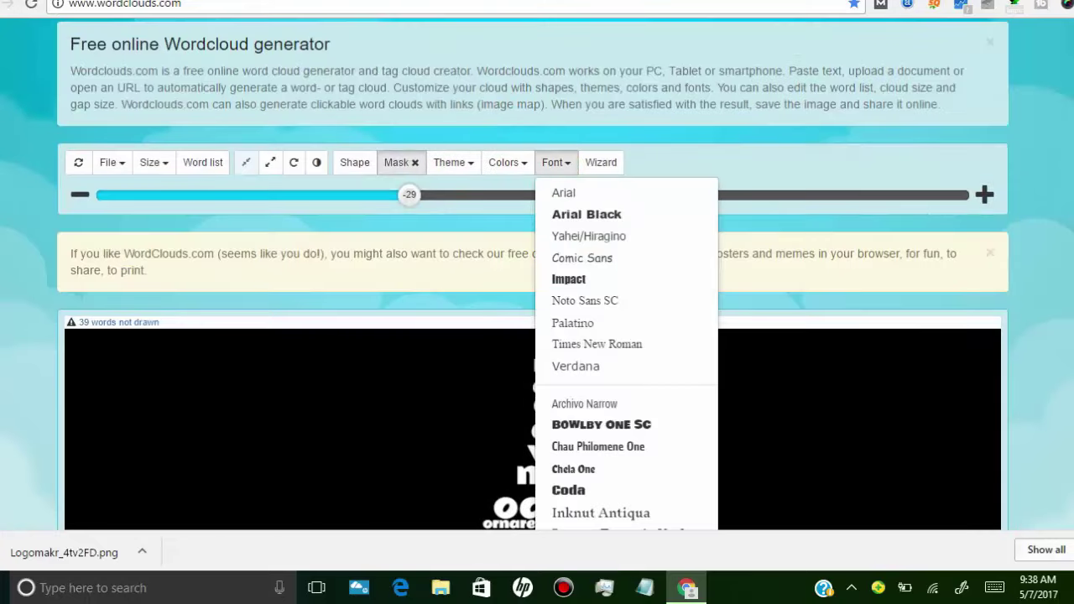
scroll(579, 318, down, 5)
click(578, 313)
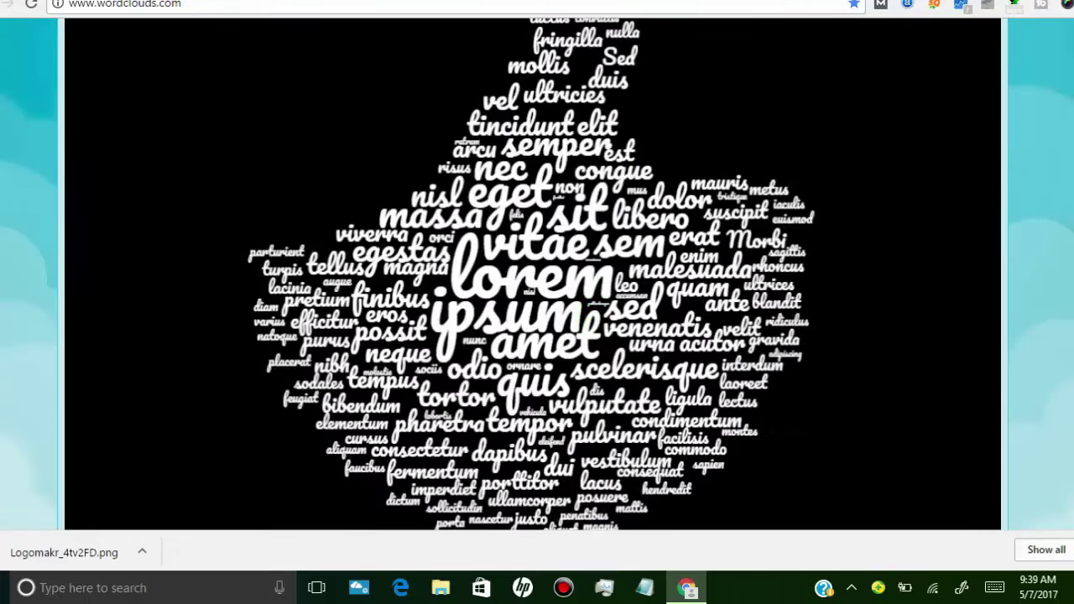
scroll(544, 138, up, 5)
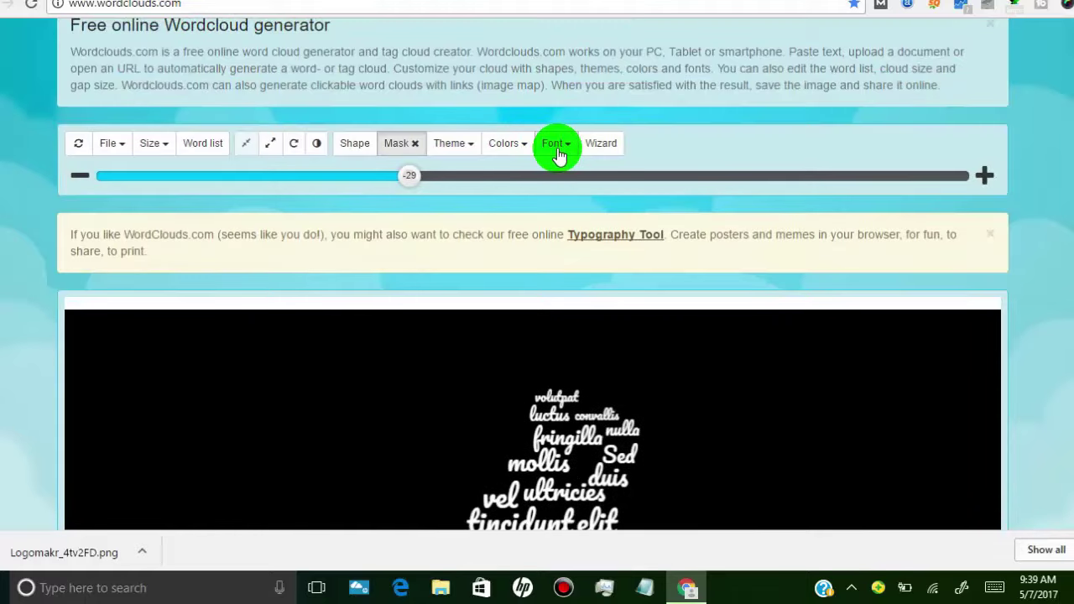
Change the word cloud's font to a bold, upright sans-serif typeface and check the redrawn thumbs-up shape
click(559, 150)
scroll(558, 168, down, 4)
click(556, 176)
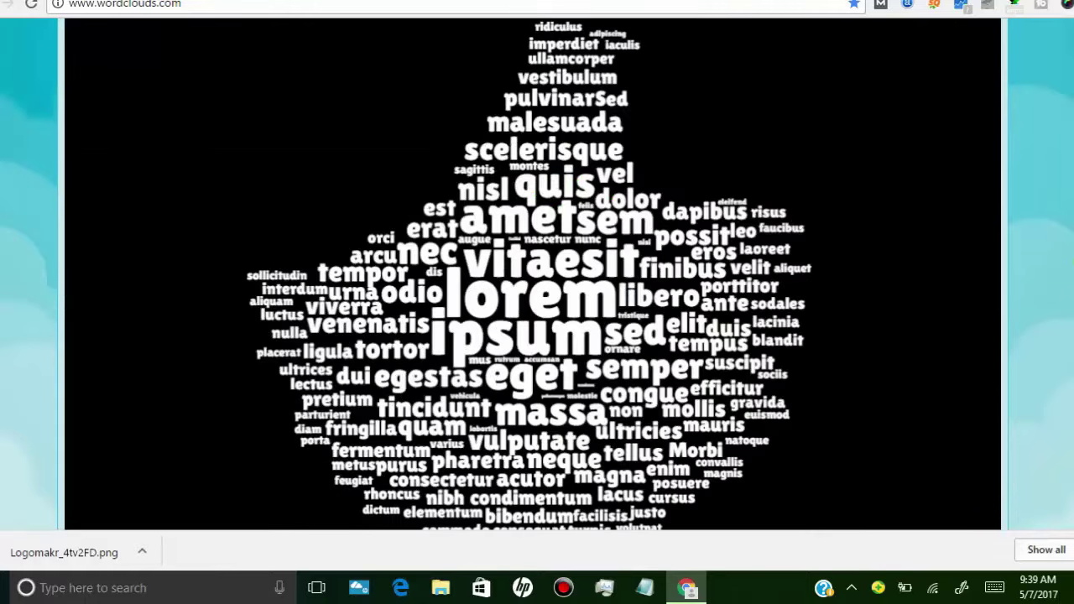
scroll(533, 272, up, 5)
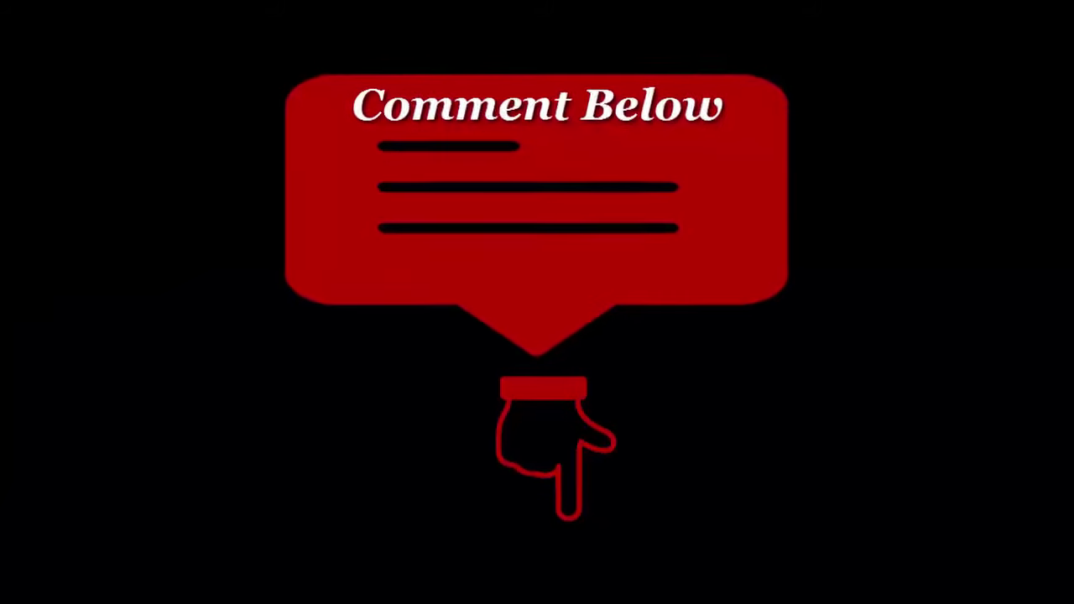